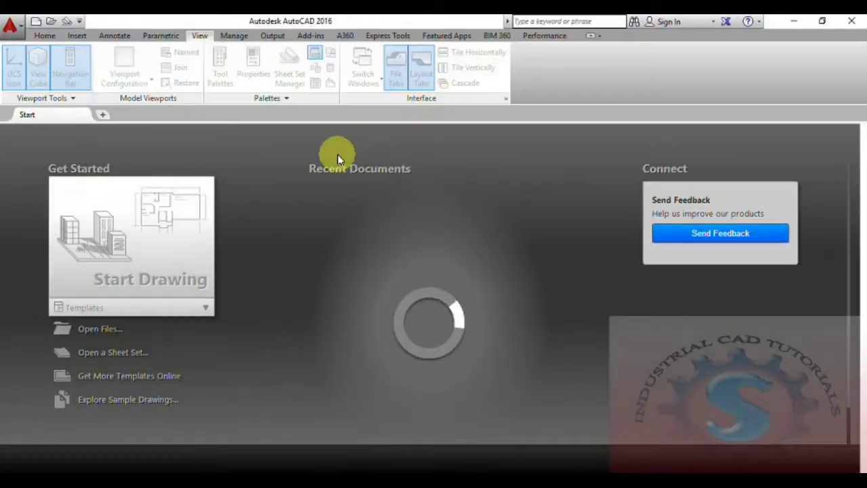
- Create a new drawing with the 'Open with no Template - Metric' option
left_click(10, 26)
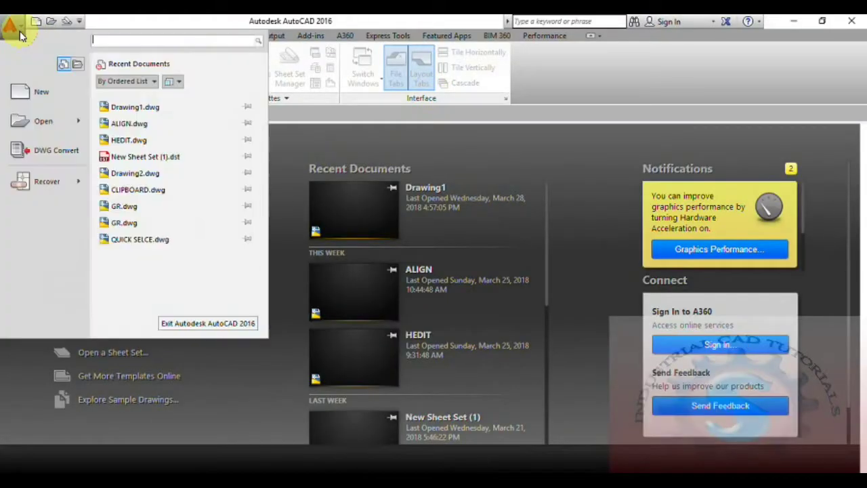
left_click(39, 97)
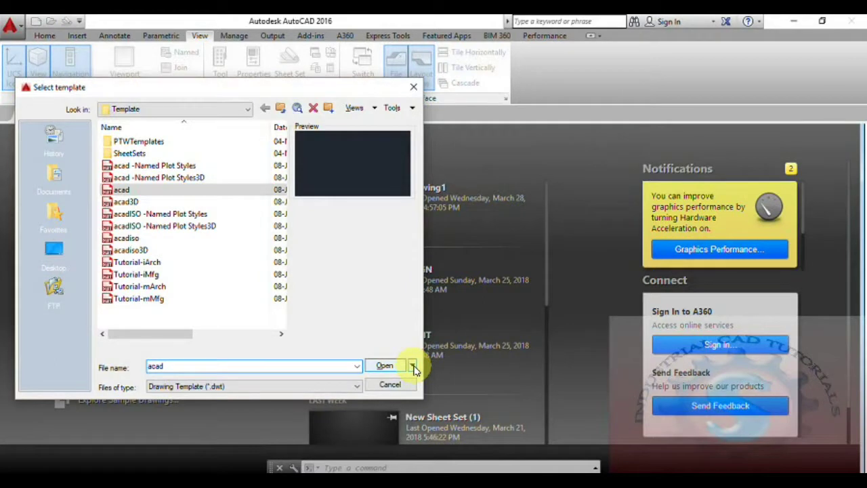
left_click(413, 365)
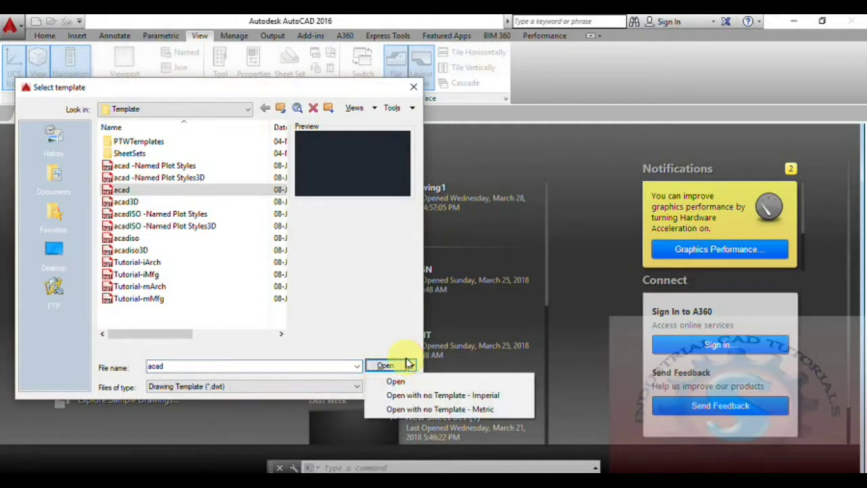
left_click(418, 409)
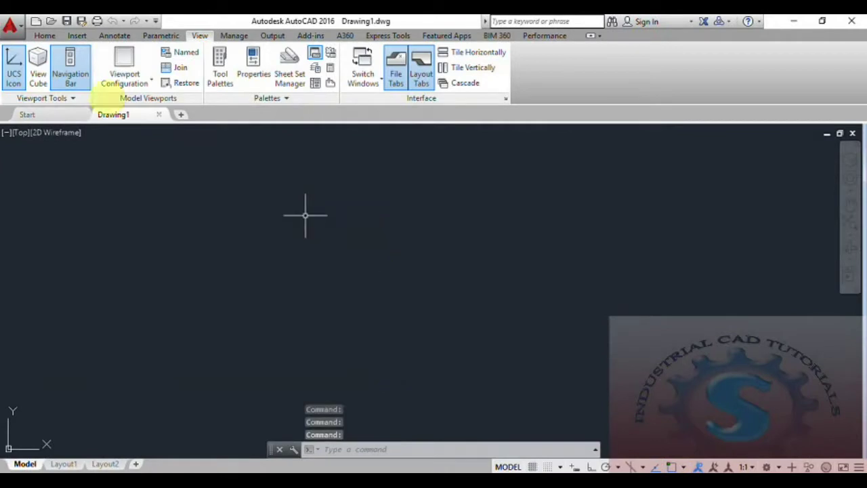
- Draw a horizontal line from left to right with Ortho switched on
left_click(44, 35)
left_click(350, 292)
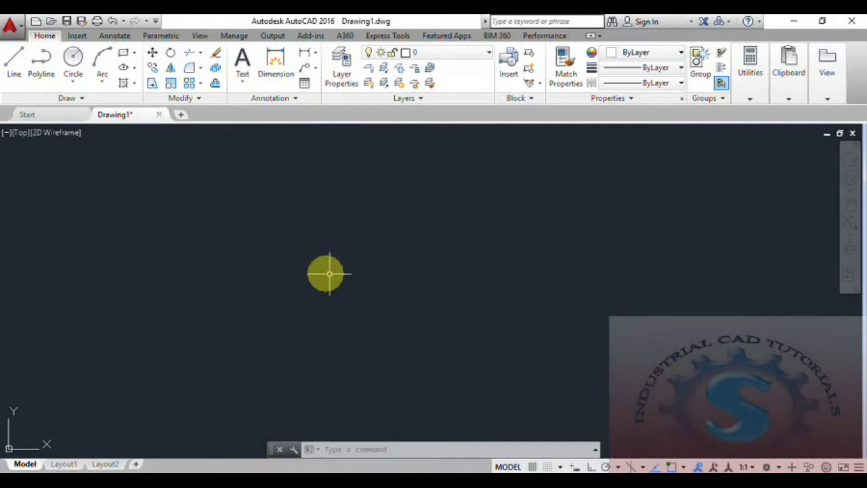
left_click(187, 100)
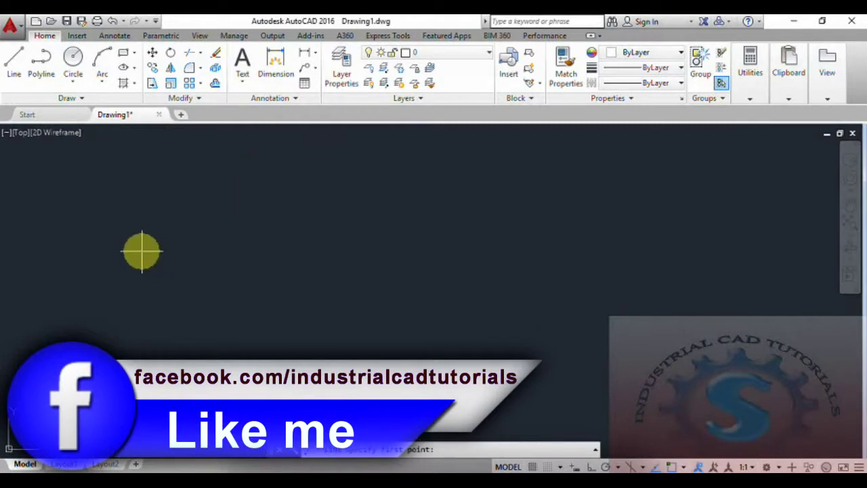
left_click(128, 240)
left_click(594, 467)
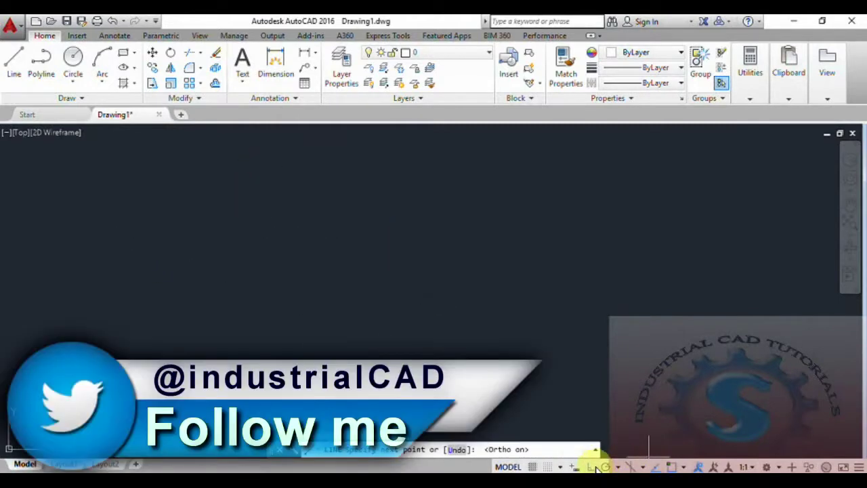
left_click(410, 240)
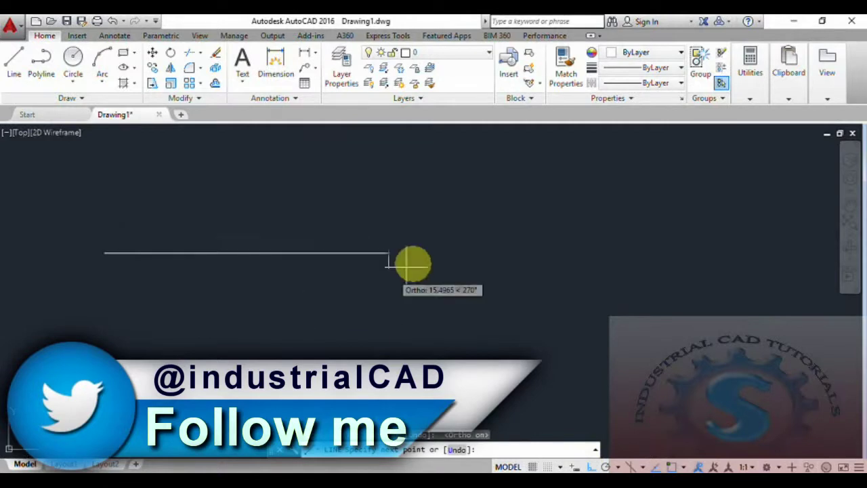
key("Escape")
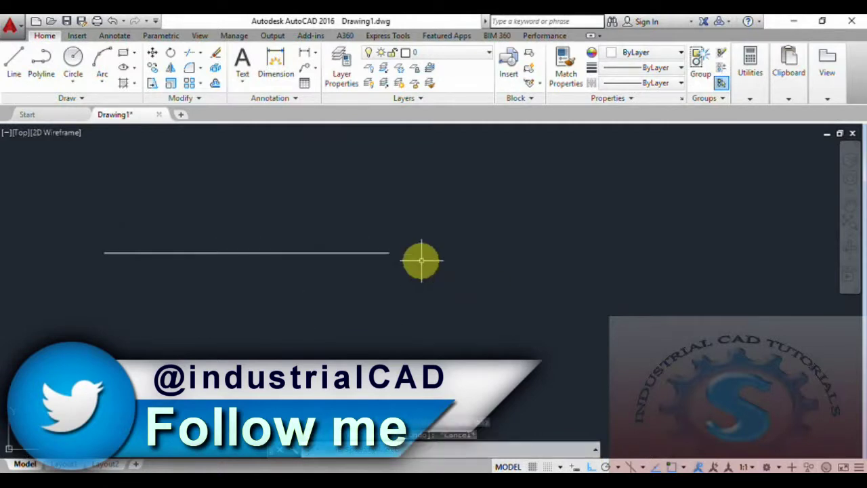
- Draw a large circle centred just to the right of the line
left_click(76, 60)
left_click(512, 253)
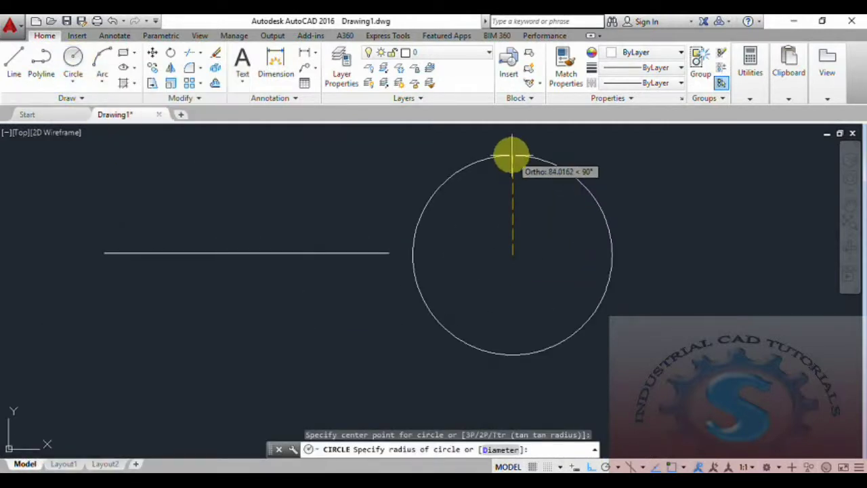
left_click(512, 156)
scroll(499, 280, "down", 2)
scroll(500, 280, "up", 2)
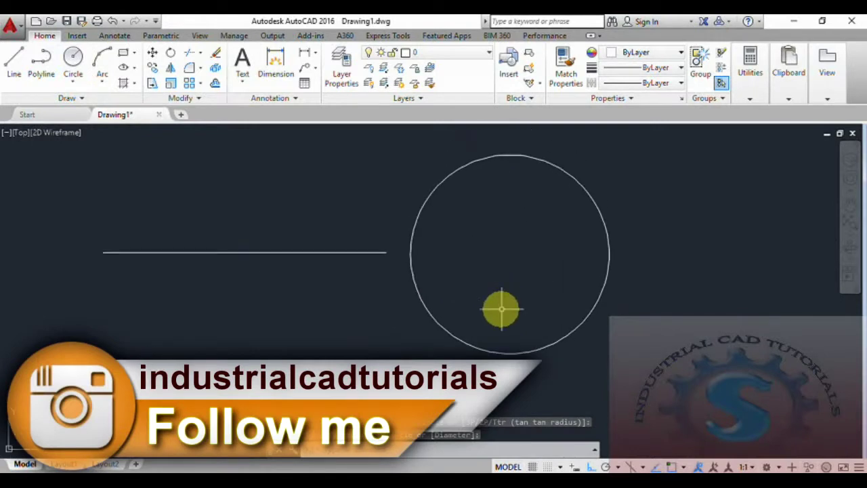
middle_click_drag(502, 310, 507, 316)
middle_click_drag(414, 312, 417, 292)
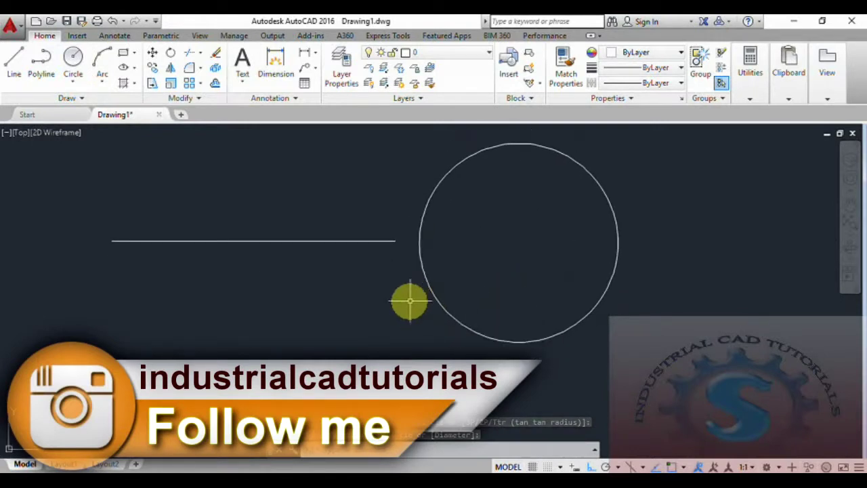
- Break a gap out of the middle of the horizontal line
left_click(181, 100)
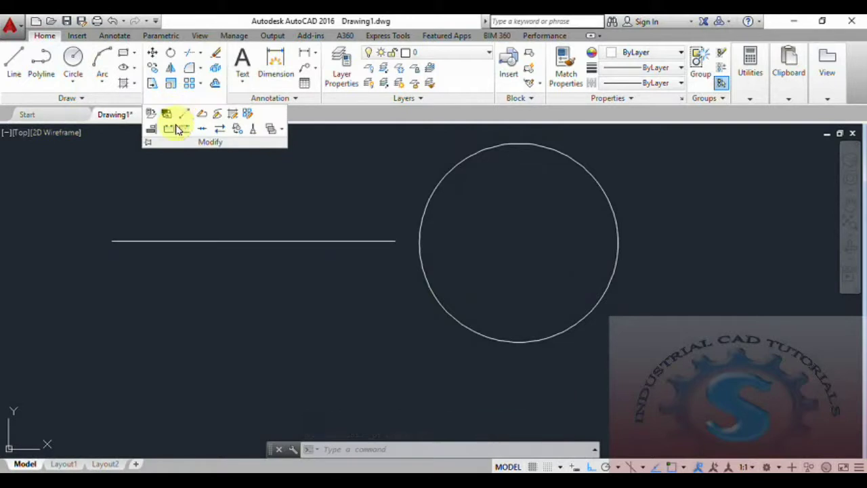
left_click(169, 129)
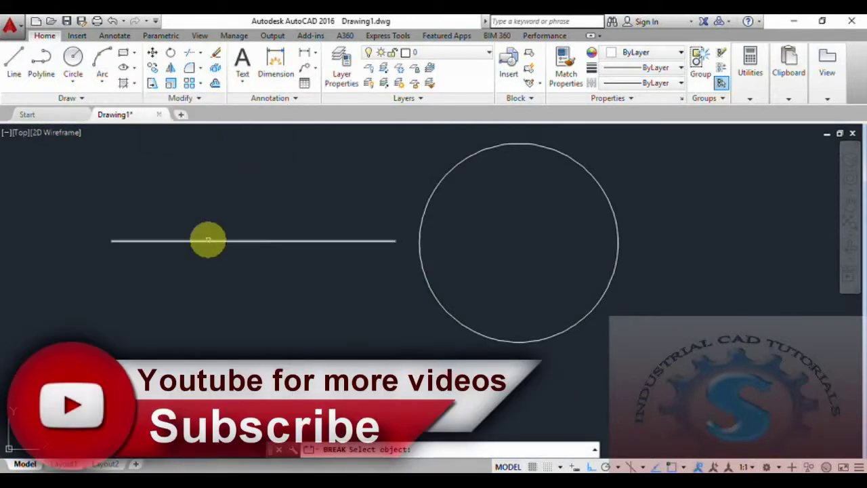
left_click(208, 238)
left_click(272, 240)
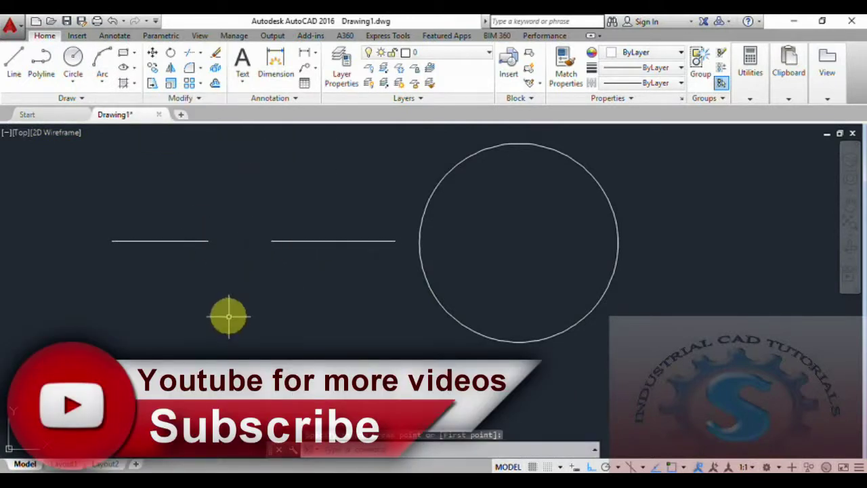
middle_click_drag(226, 313, 215, 312)
- Break the circle's upper-left part open into an arc, cancelling a second break
left_click(196, 100)
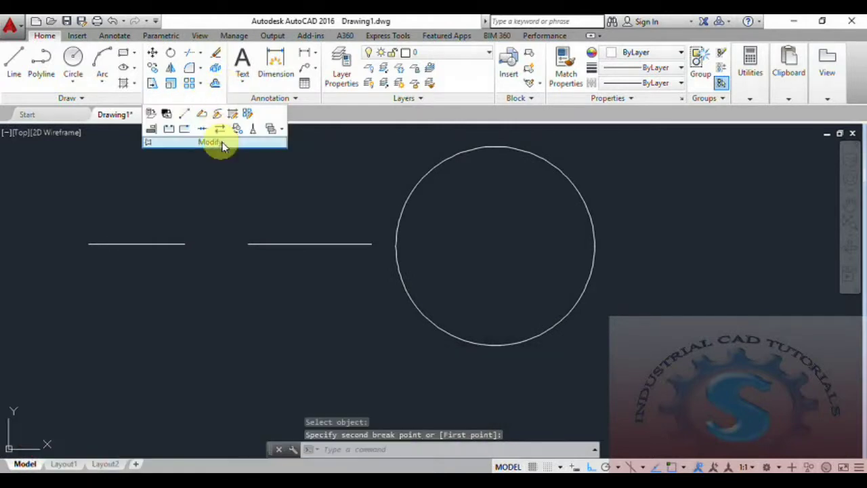
left_click(169, 131)
left_click(464, 150)
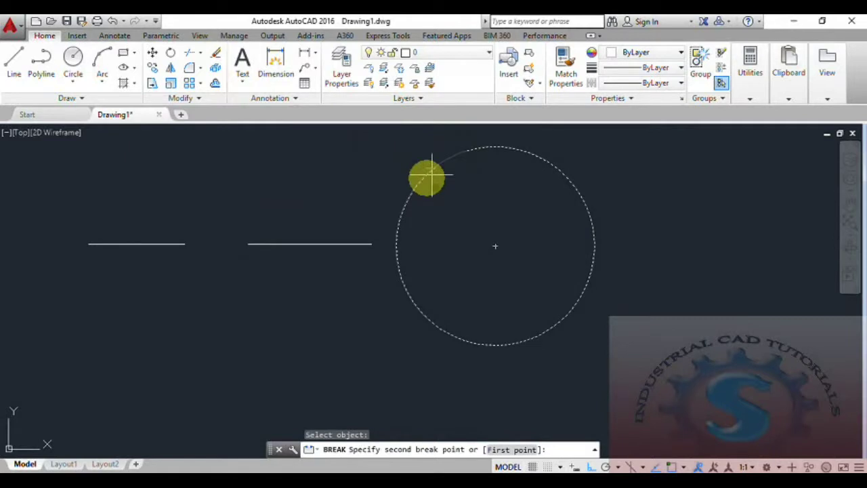
left_click(416, 197)
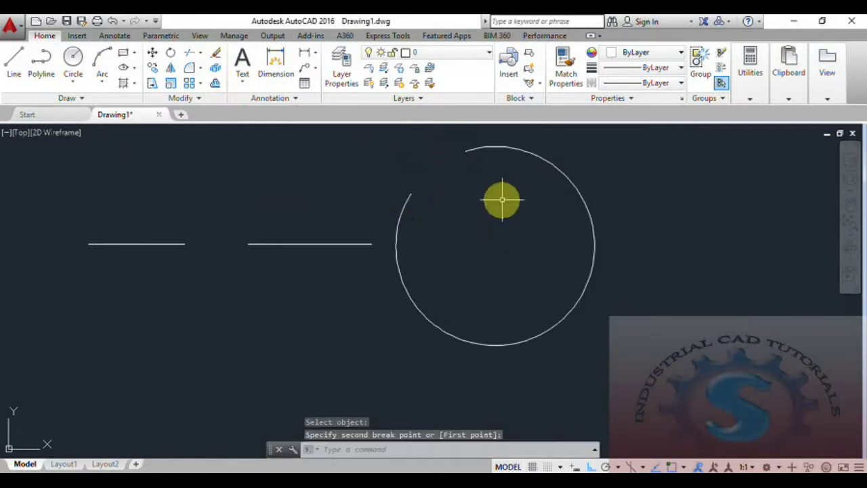
left_click(196, 99)
left_click(169, 131)
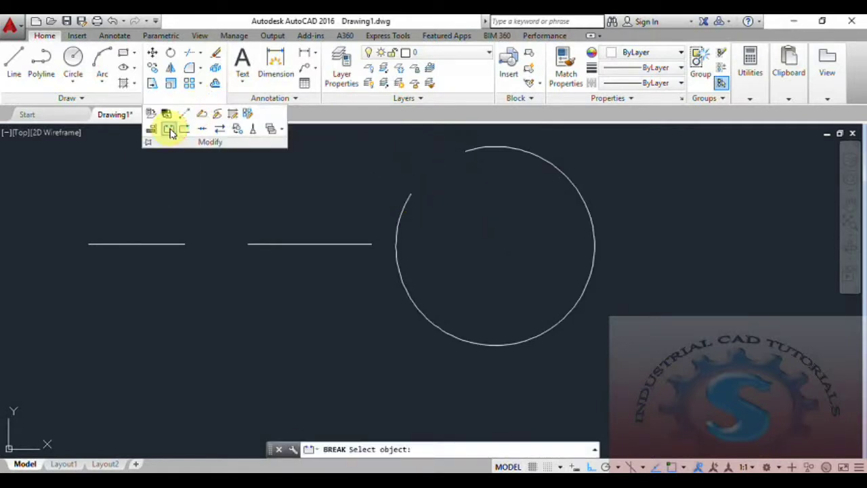
left_click(577, 194)
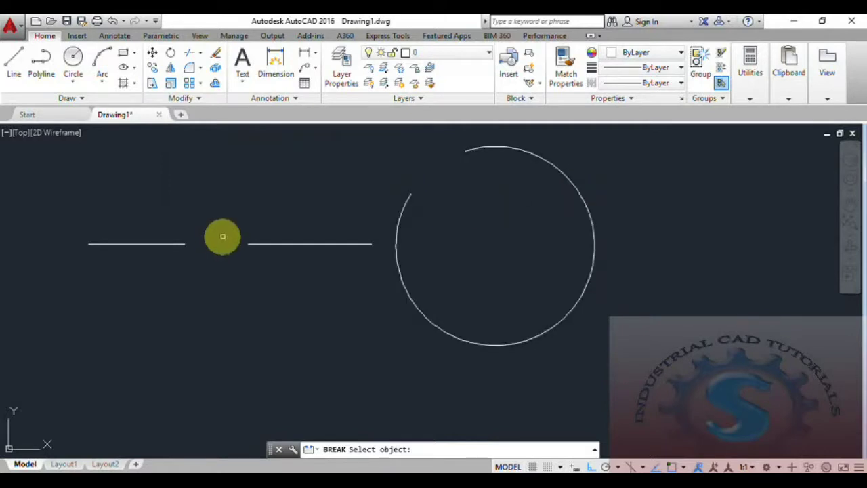
key("Escape")
mouse_move(234, 290)
middle_mouse_down()
mouse_move(248, 290)
mouse_move(267, 312)
middle_mouse_up()
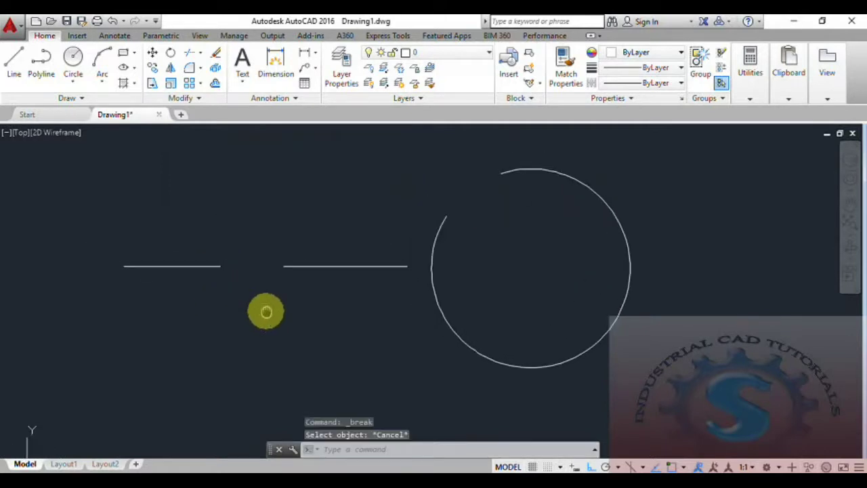
left_click(193, 98)
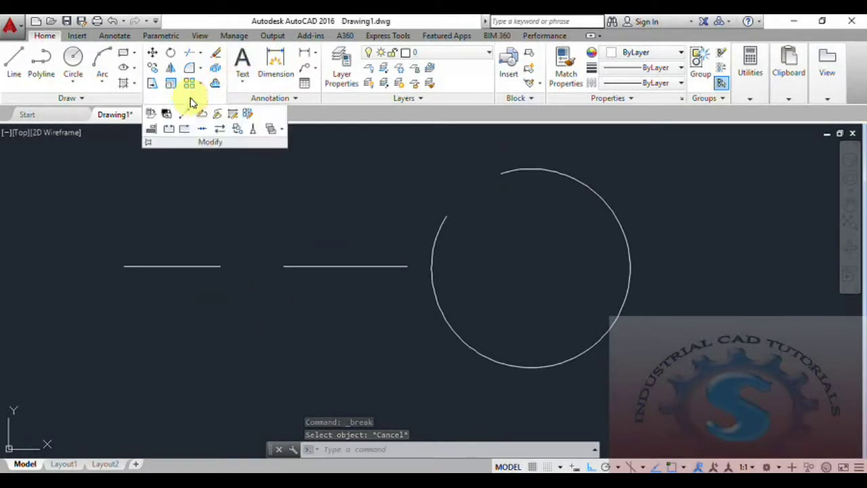
- Join the right and left line pieces into one continuous line
left_click(205, 132)
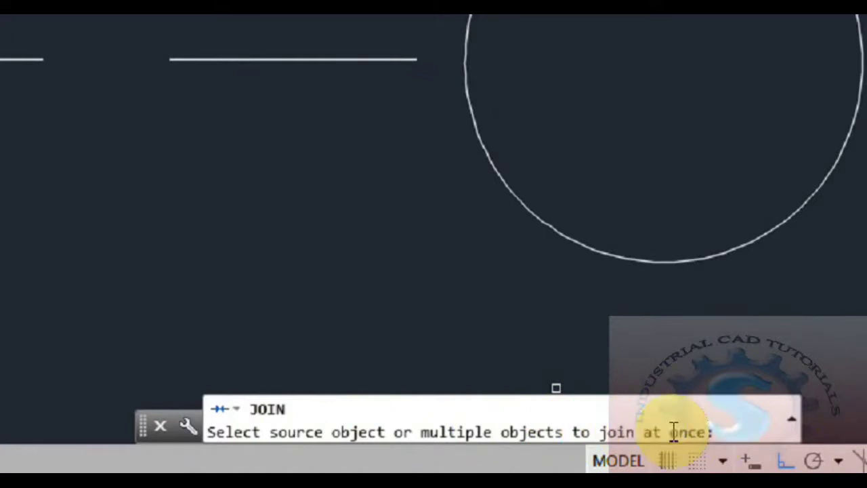
left_click(234, 59)
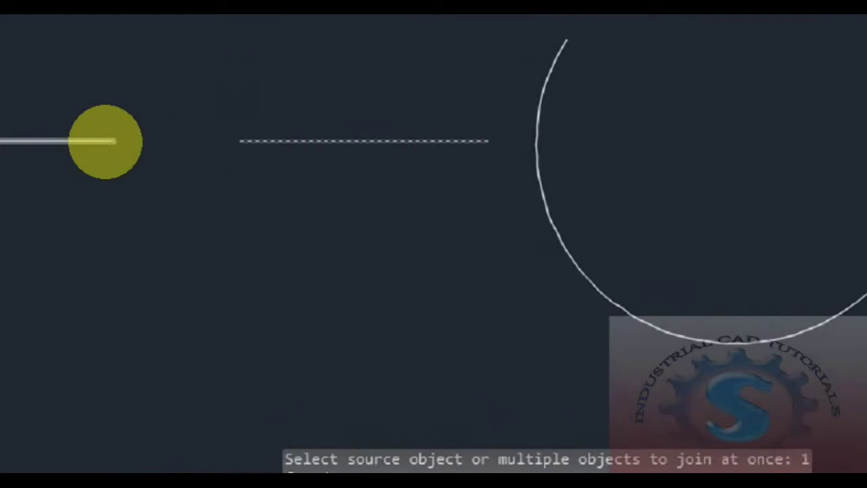
left_click(94, 141)
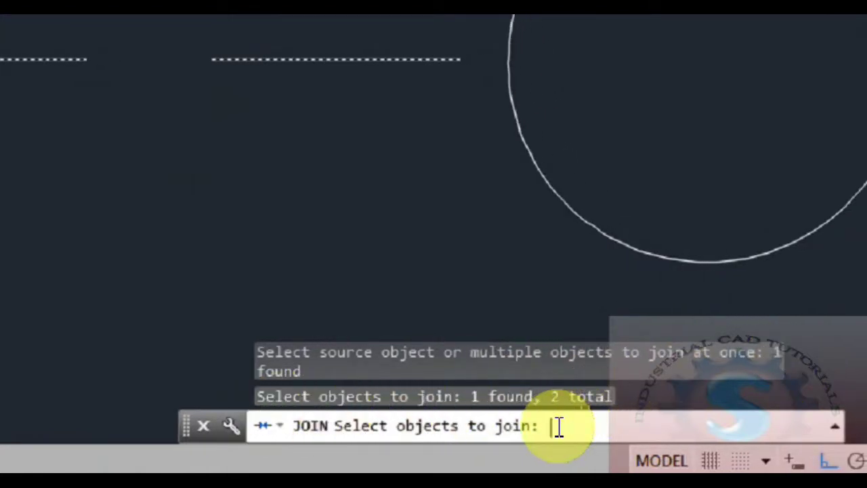
key("Return")
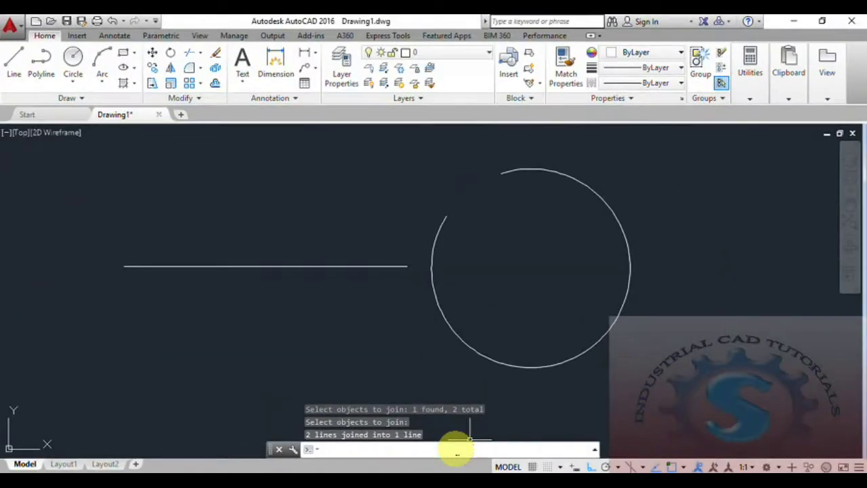
middle_click_drag(311, 304, 306, 310)
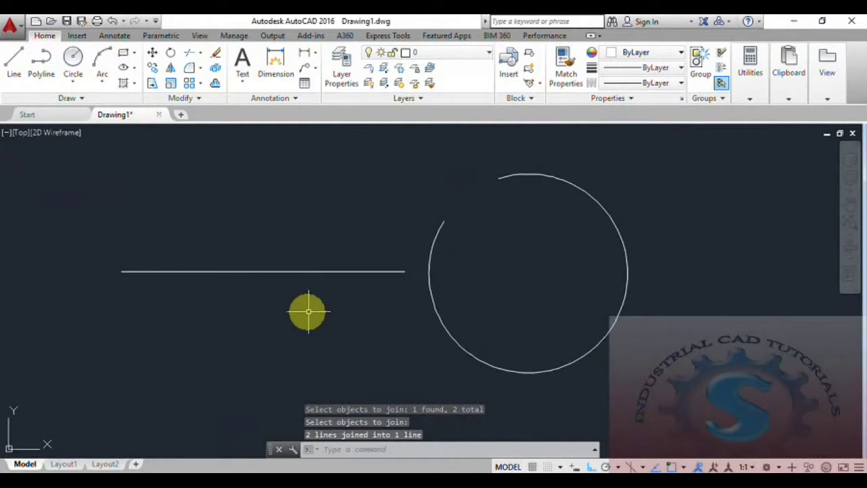
middle_click_drag(290, 273, 252, 248)
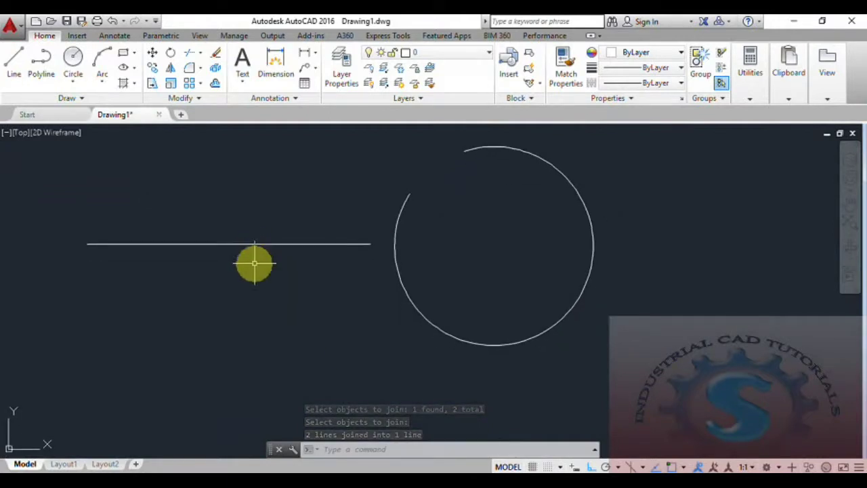
- Undo the join, rejoin the two line pieces, and turn on the grid with F7
key("ctrl+z")
key("ctrl+z")
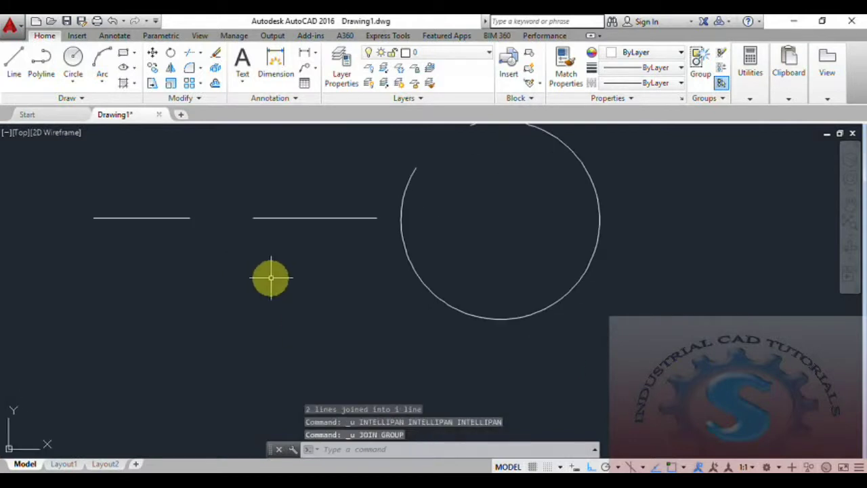
left_click(196, 99)
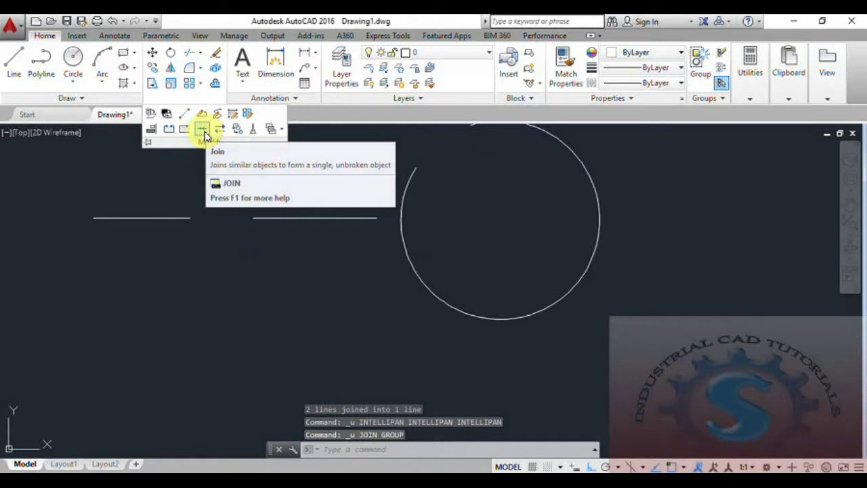
left_click(203, 134)
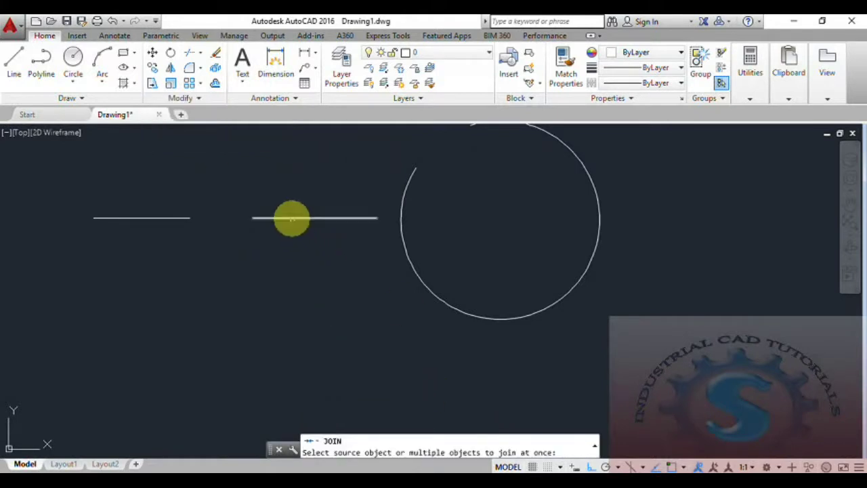
left_click(292, 218)
left_click(175, 218)
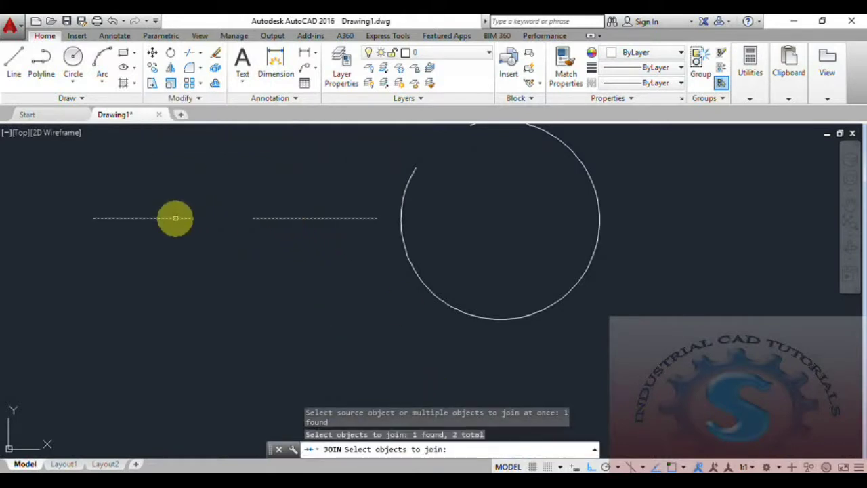
key("Return")
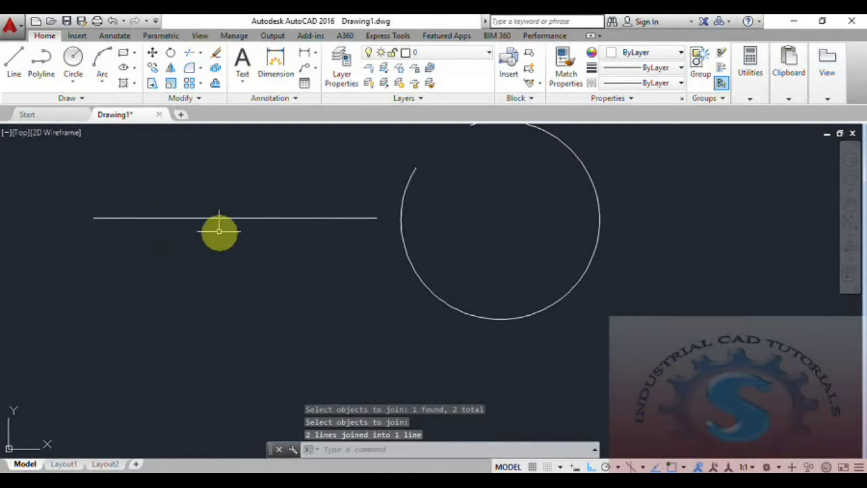
mouse_move(218, 230)
middle_mouse_down()
mouse_move(260, 345)
mouse_move(287, 351)
middle_mouse_up()
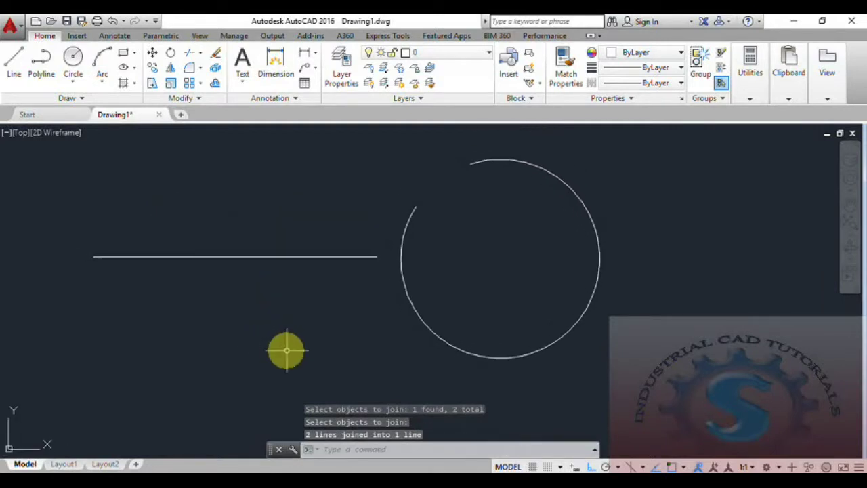
key("F7")
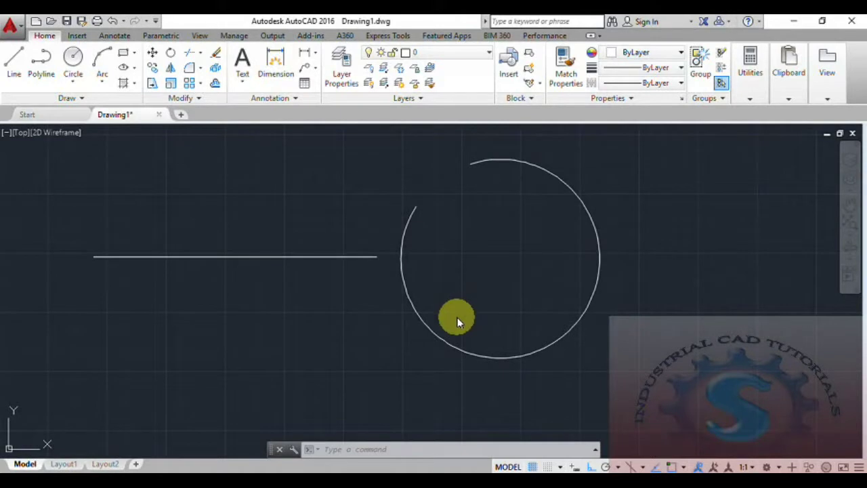
left_click(201, 99)
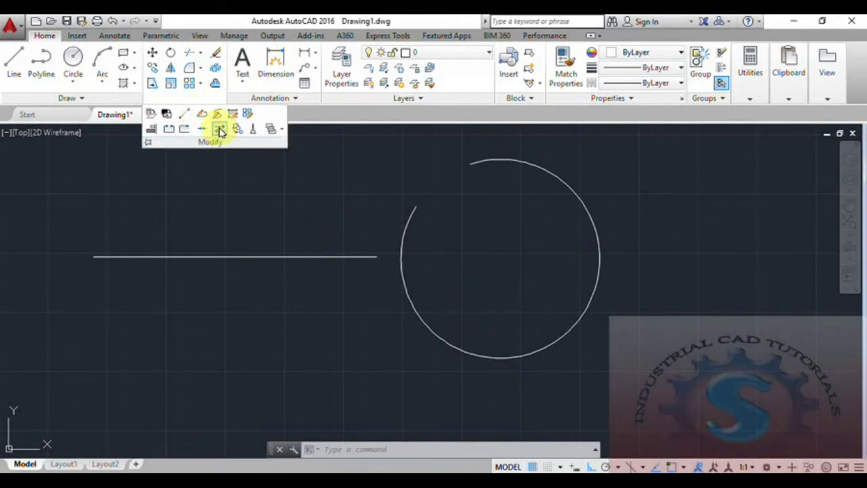
left_click(203, 130)
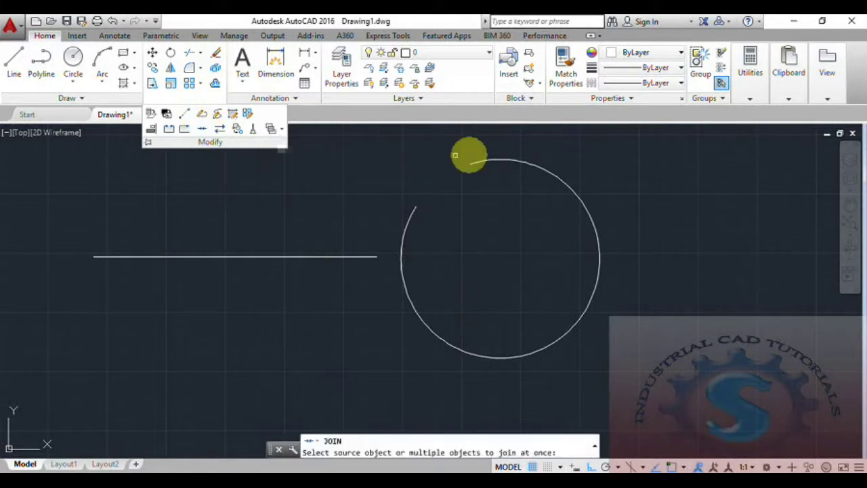
left_click(495, 160)
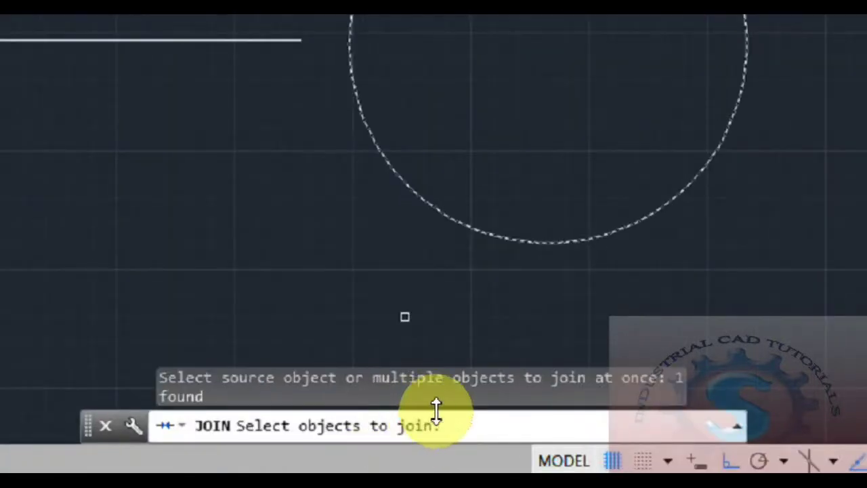
key("Return")
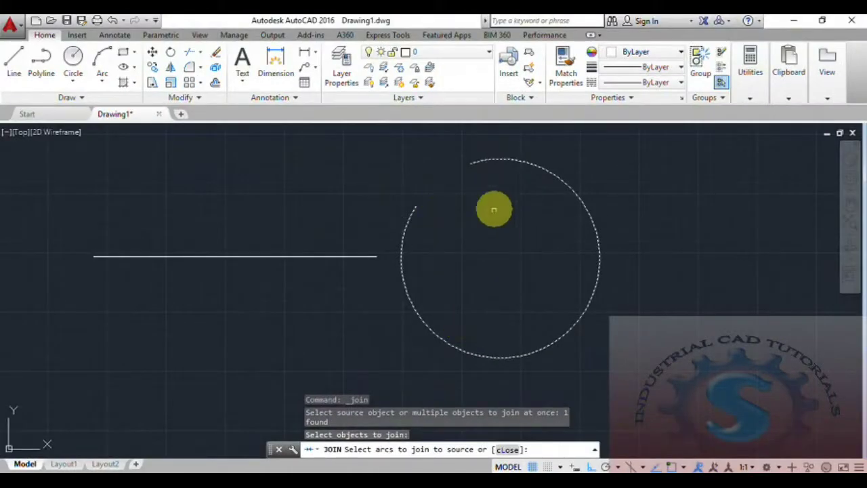
key("Escape")
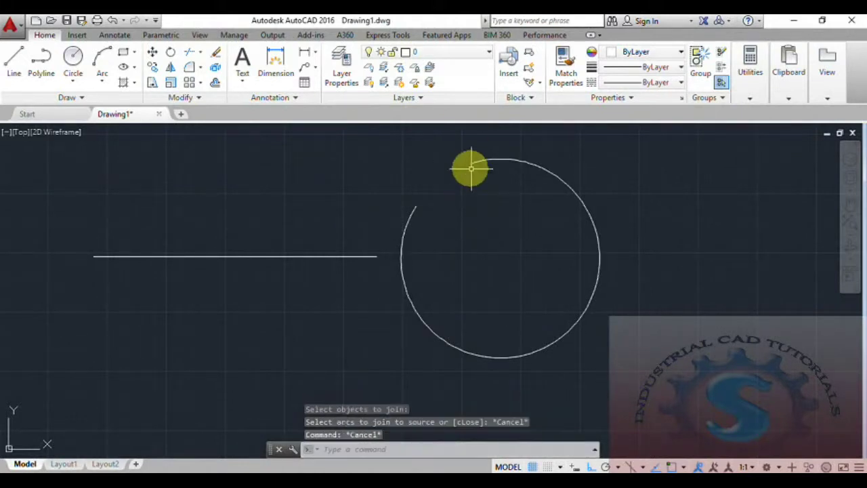
left_click(177, 96)
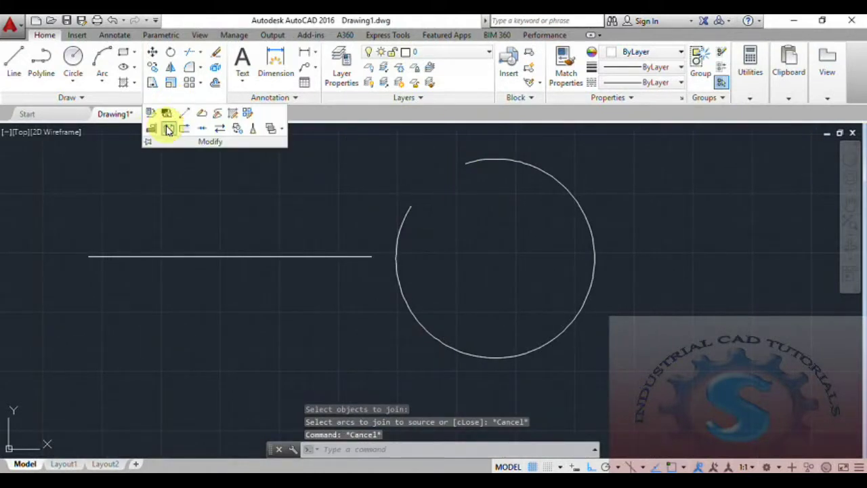
- Break a second gap out of the arc's right side
left_click(169, 129)
left_click(586, 218)
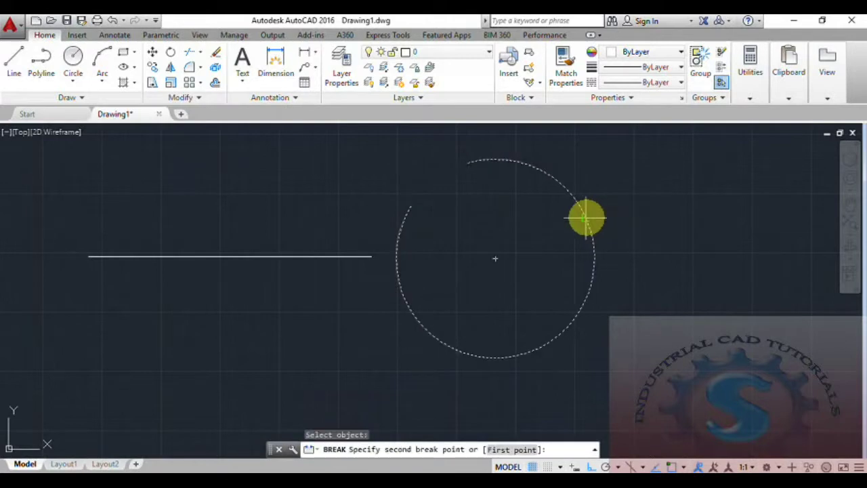
left_click(588, 288)
middle_click_drag(554, 339, 502, 333)
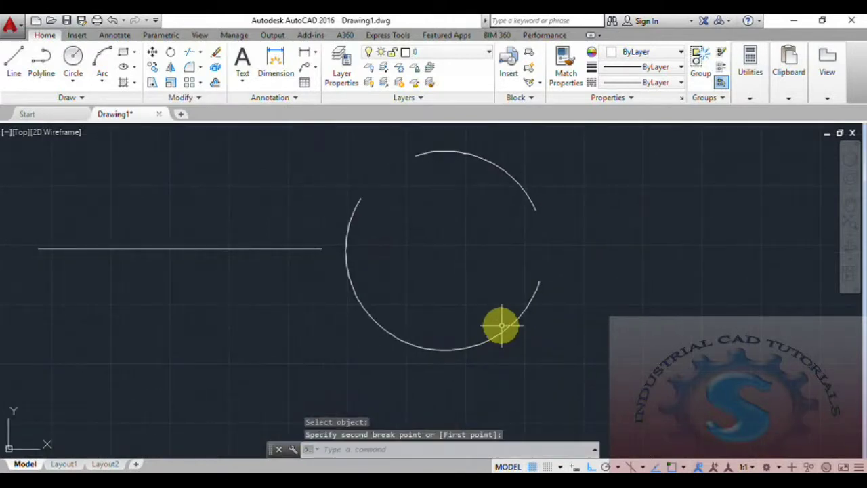
- Join the left and right arc pieces back into a single arc
left_click(180, 97)
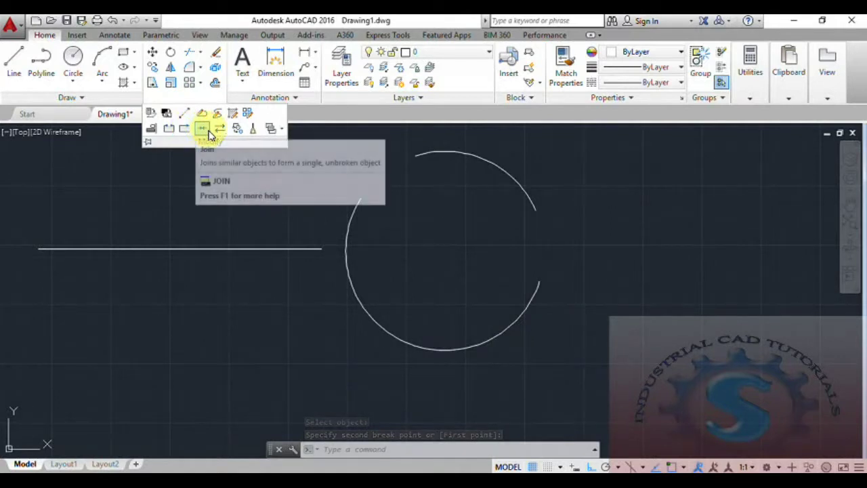
left_click(202, 129)
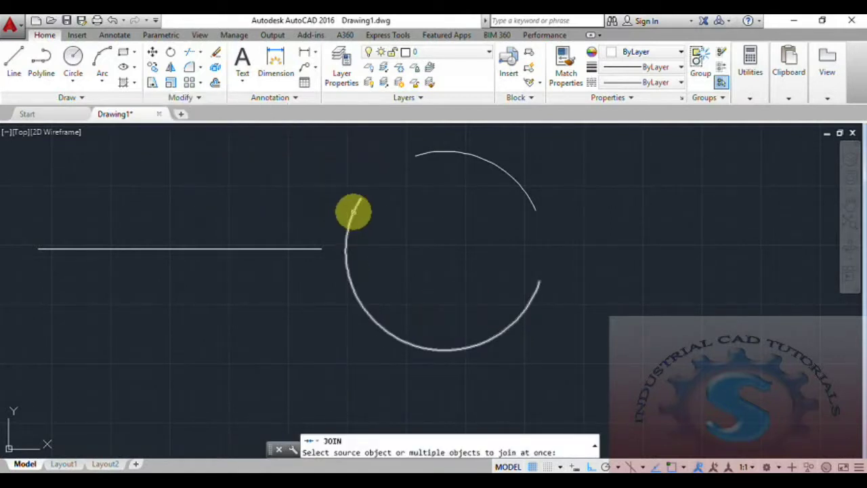
left_click(353, 212)
left_click(450, 148)
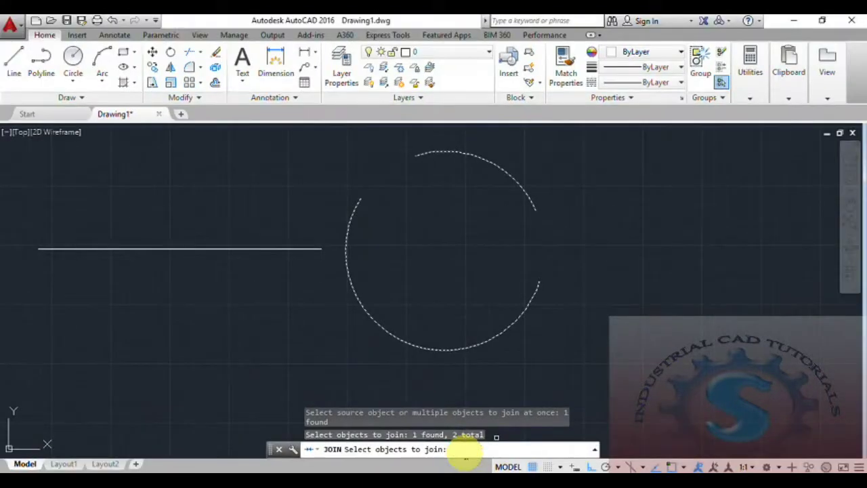
key("Return")
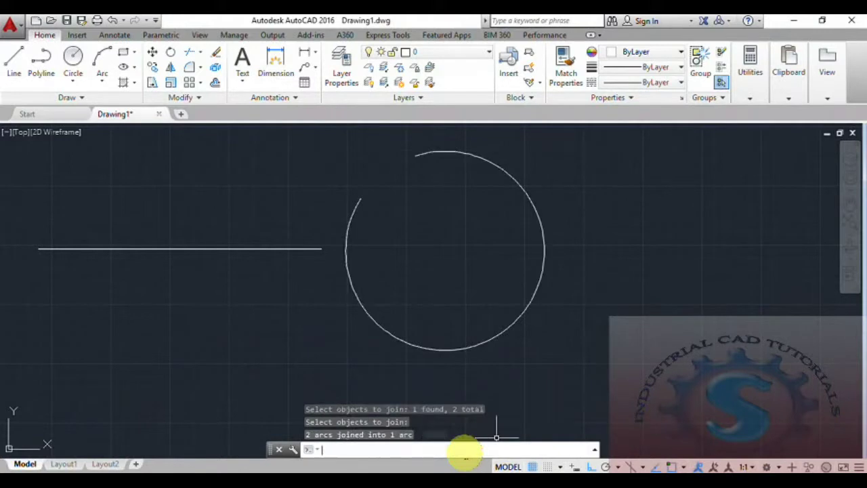
middle_click_drag(546, 263, 533, 259)
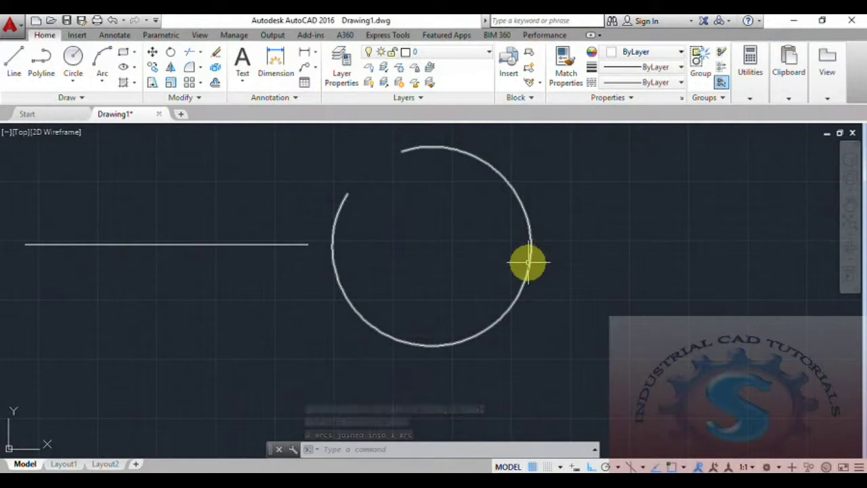
middle_click_drag(529, 263, 494, 270)
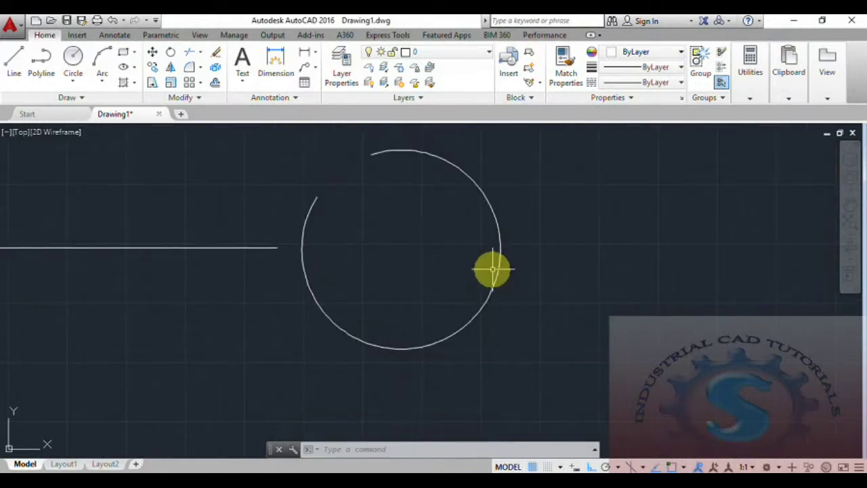
- Break two more gaps in the circle, at its lower left and right side
left_click(183, 99)
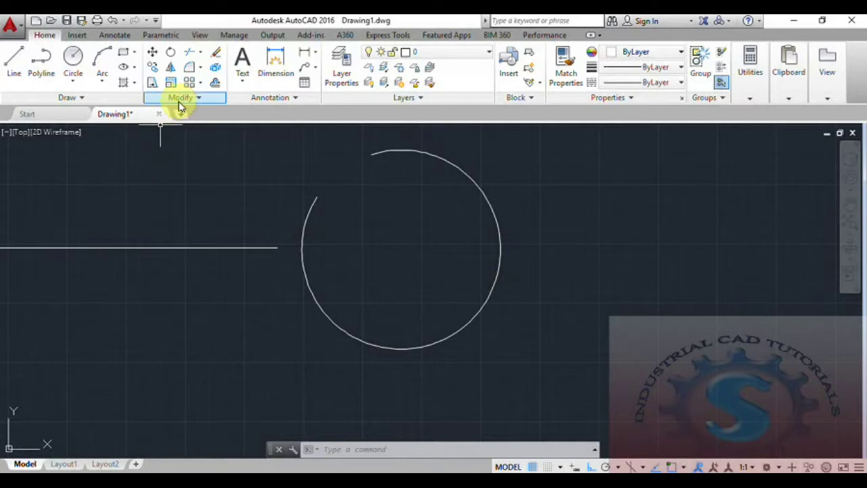
left_click(170, 110)
left_click(322, 310)
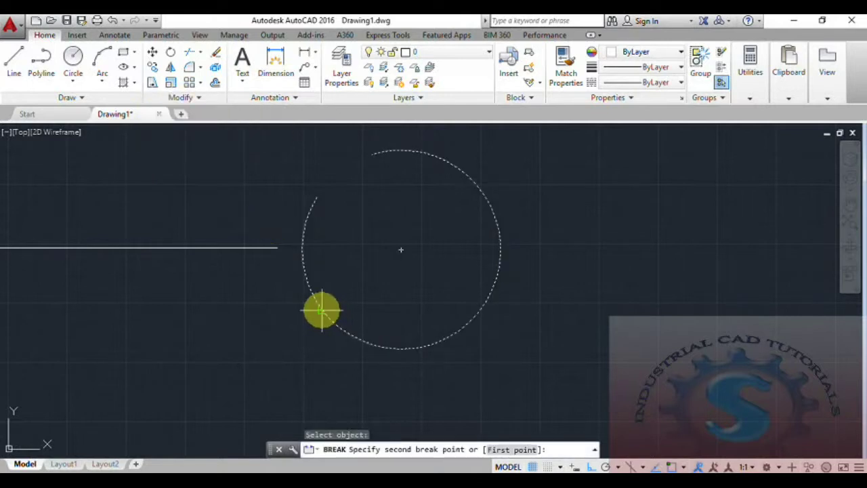
left_click(347, 335)
left_click(175, 99)
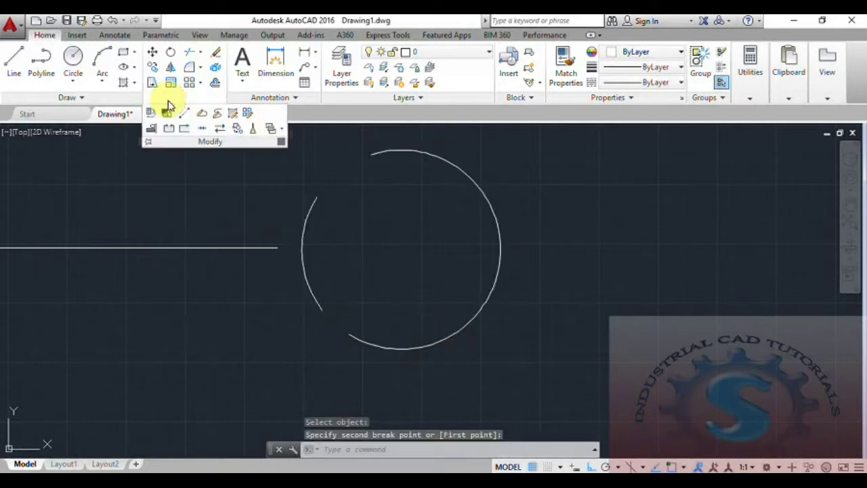
left_click(495, 222)
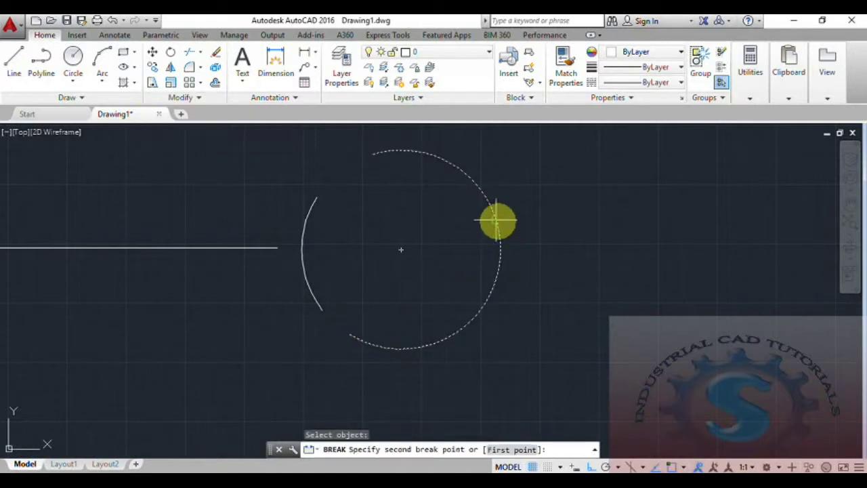
left_click(500, 264)
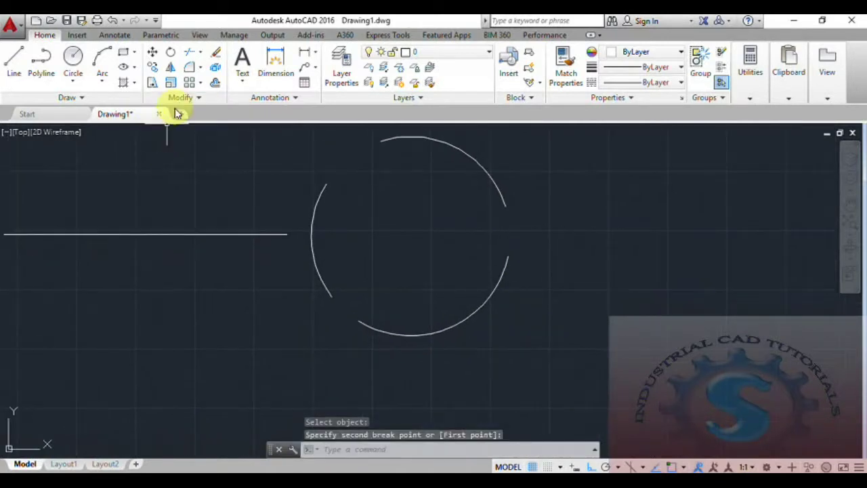
- Join the upper arc and the left arc into one
left_click(180, 98)
left_click(202, 132)
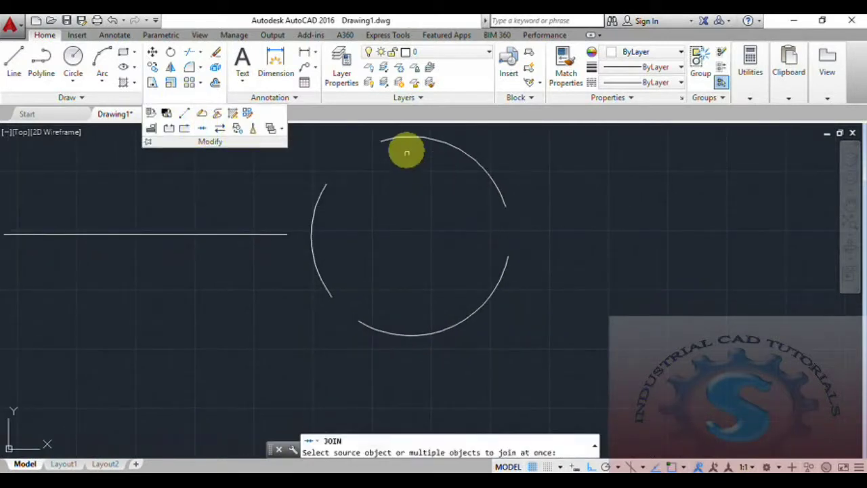
left_click(402, 137)
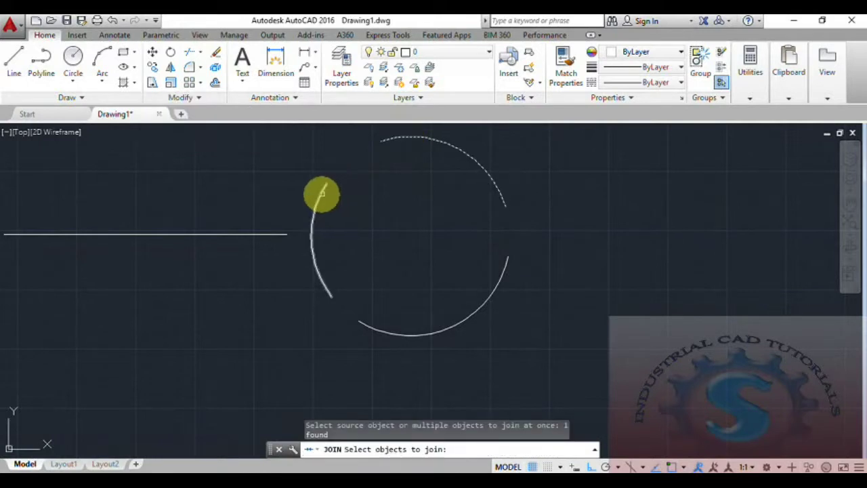
left_click(323, 194)
key("Return")
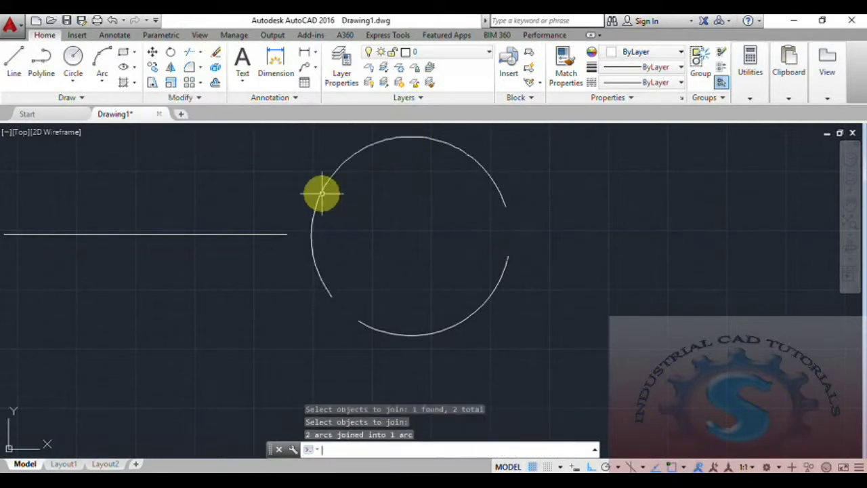
- Join the large arc with the small lower-right arc, then select the result
left_click(205, 100)
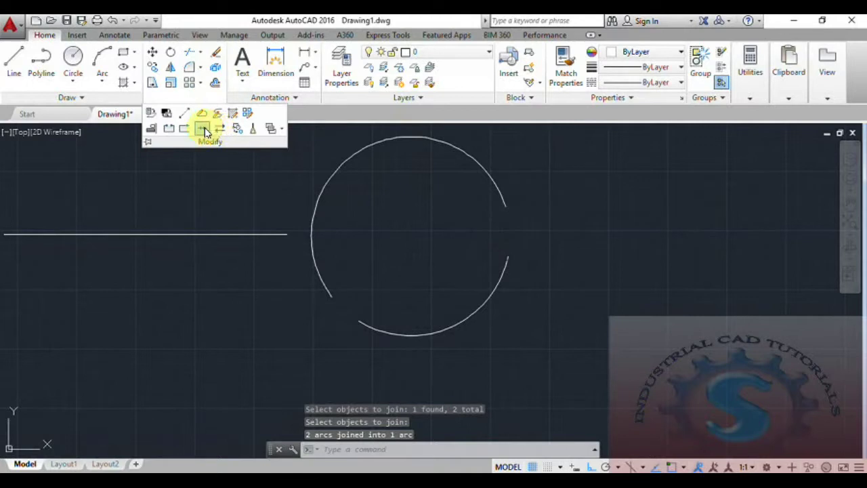
left_click(205, 131)
left_click(499, 195)
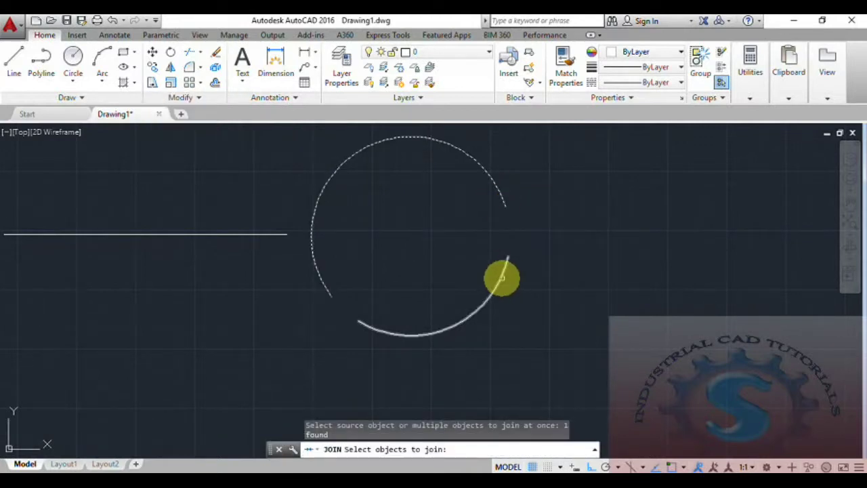
left_click(502, 277)
key("Return")
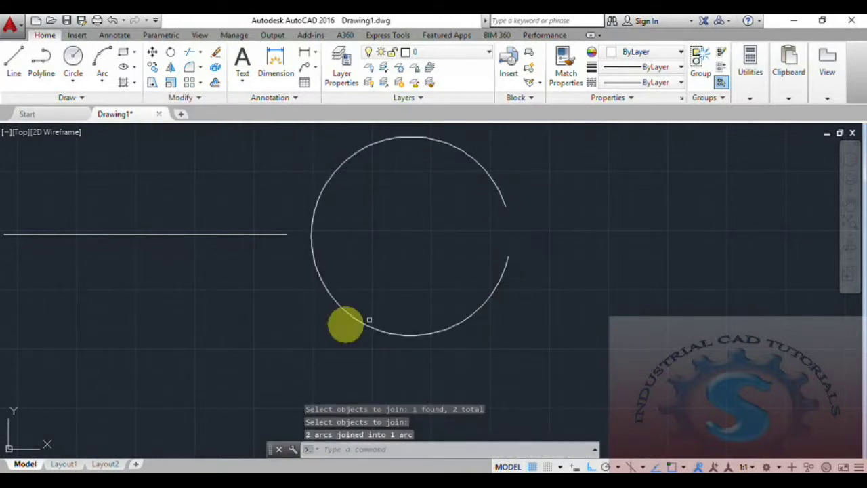
left_click(496, 183)
- Try selecting the arc and the line, then undo the last change
middle_click_drag(493, 188, 498, 195)
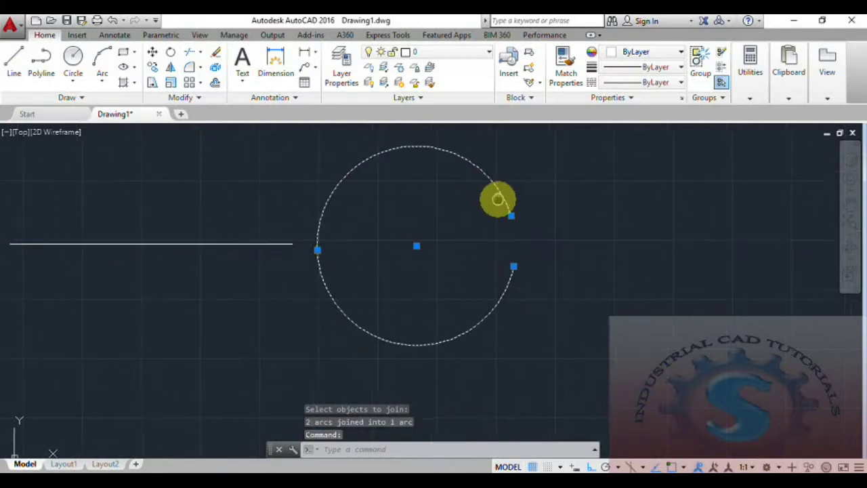
key("Escape")
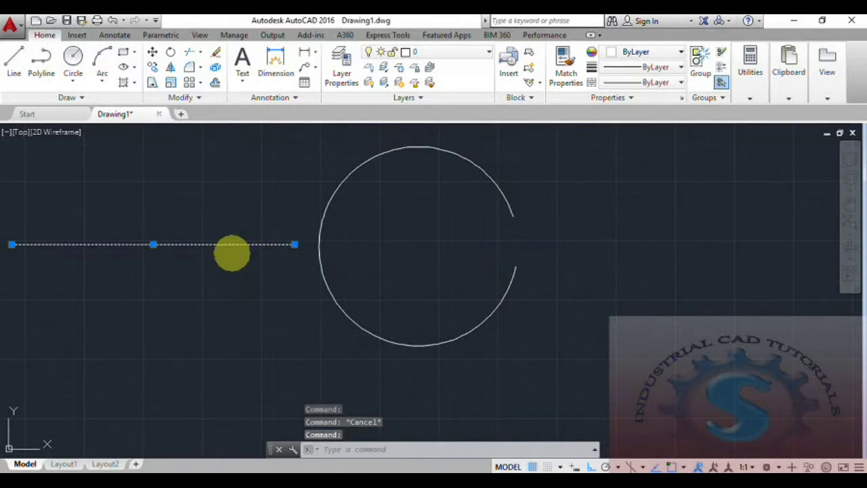
middle_click_drag(232, 252, 249, 256)
key("Escape")
left_click(345, 196)
key("Escape")
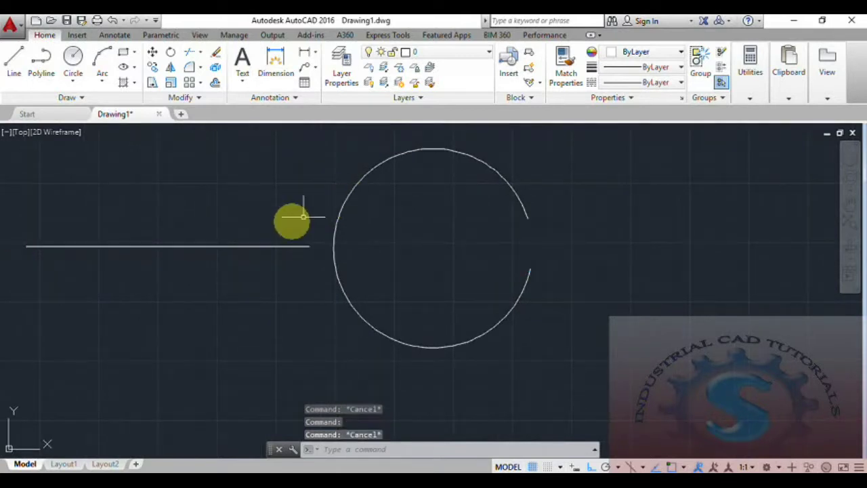
left_click(225, 246)
key("Escape")
mouse_move(359, 246)
middle_mouse_down()
mouse_move(367, 269)
mouse_move(387, 262)
middle_mouse_up()
key("ctrl+z")
key("ctrl+z")
key("Escape")
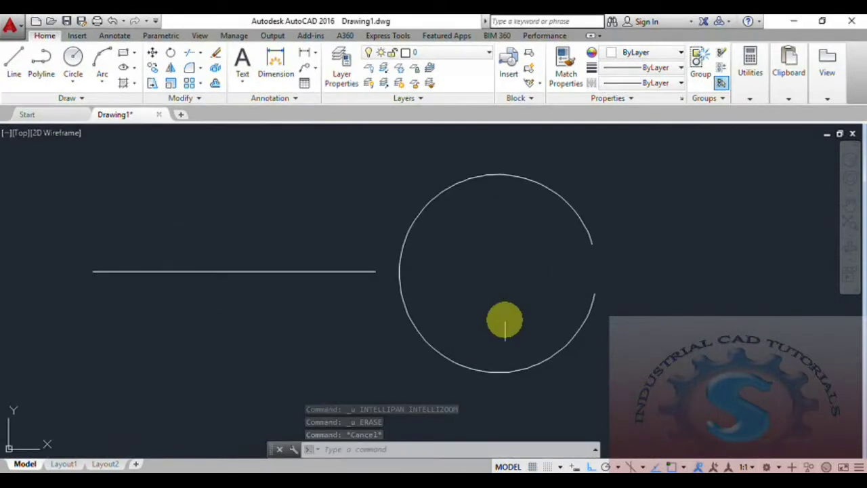
middle_click_drag(505, 320, 495, 329)
- Select the line and arc with a crossing window and delete them
left_click(668, 389)
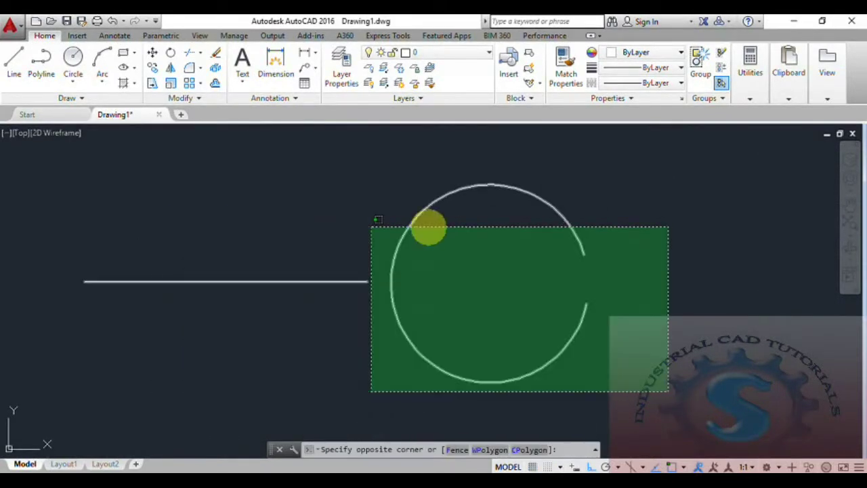
left_click(373, 226)
key("Escape")
left_click(198, 98)
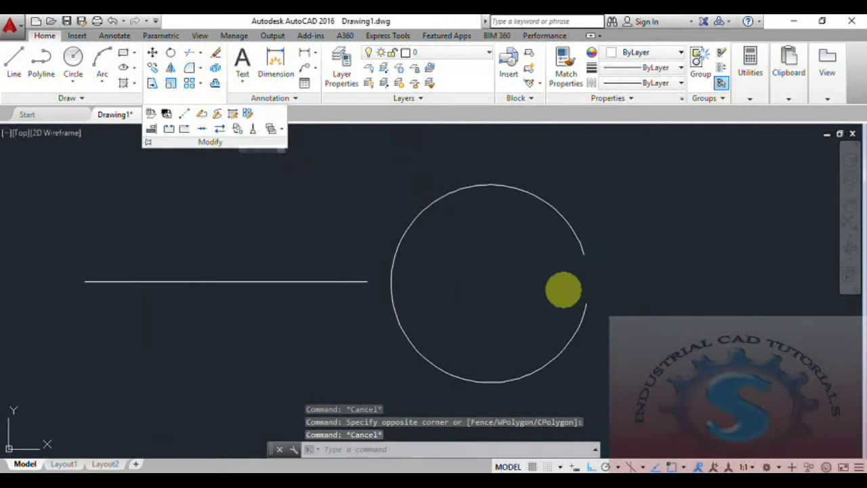
key("Escape")
key("Escape")
left_click(653, 371)
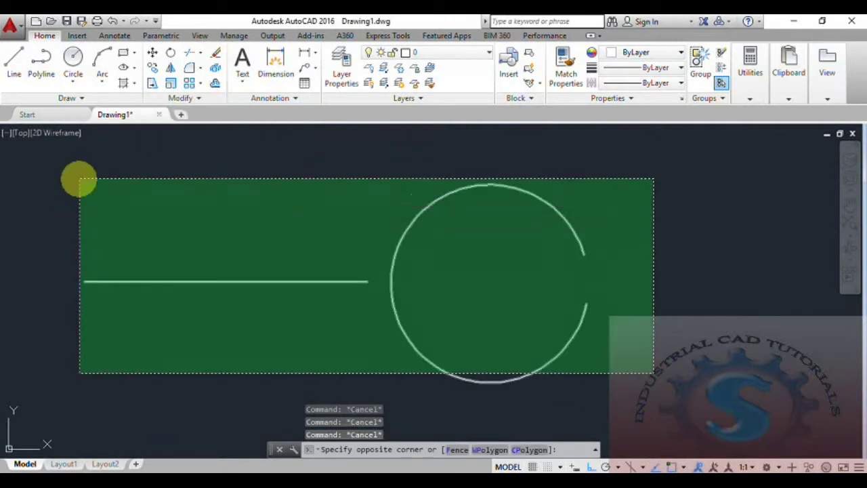
left_click(80, 179)
key("Delete")
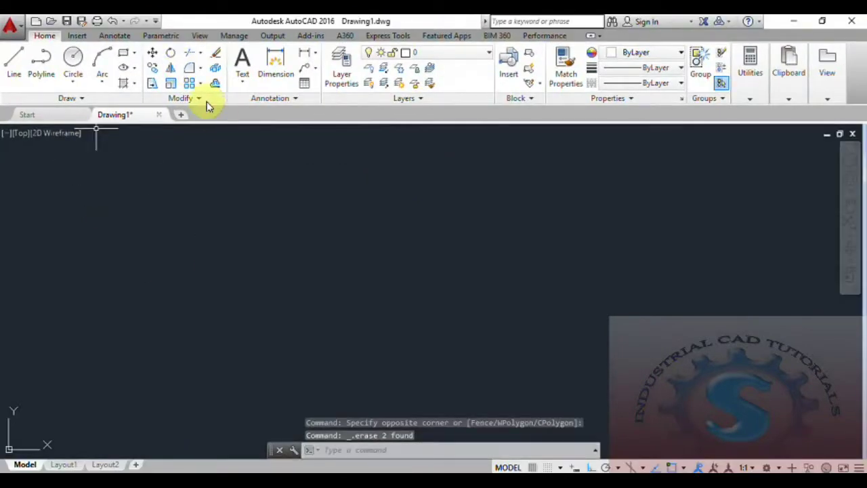
left_click(203, 100)
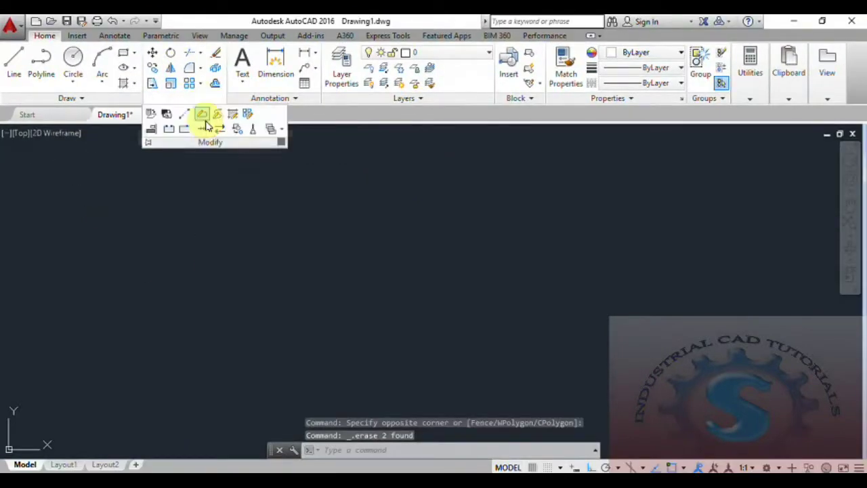
- Start a fit-point spline at the left with Ortho off, adding wavy points
key("Escape")
key("Escape")
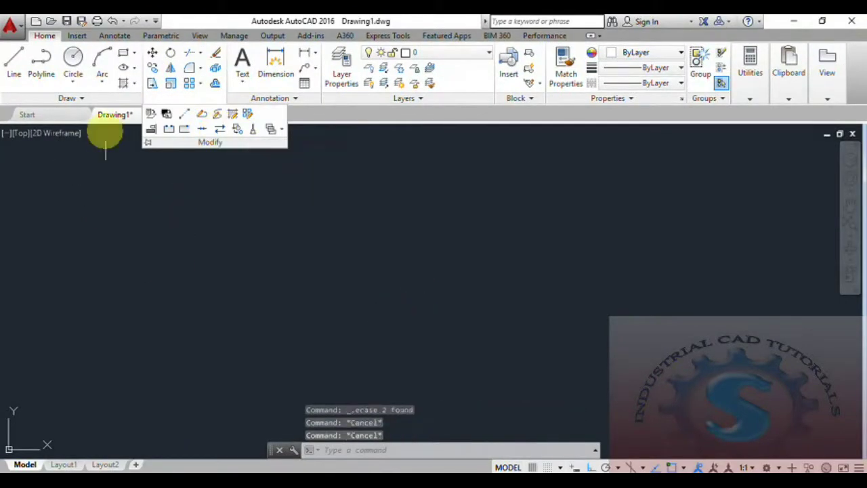
left_click(92, 100)
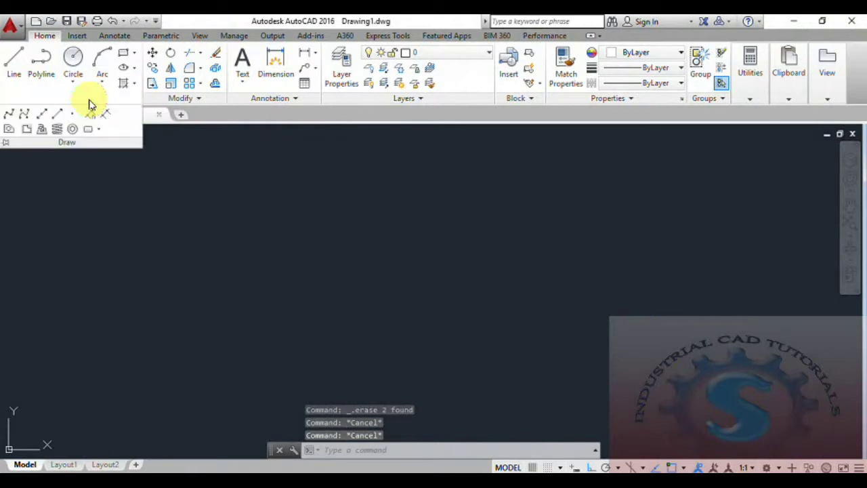
left_click(8, 117)
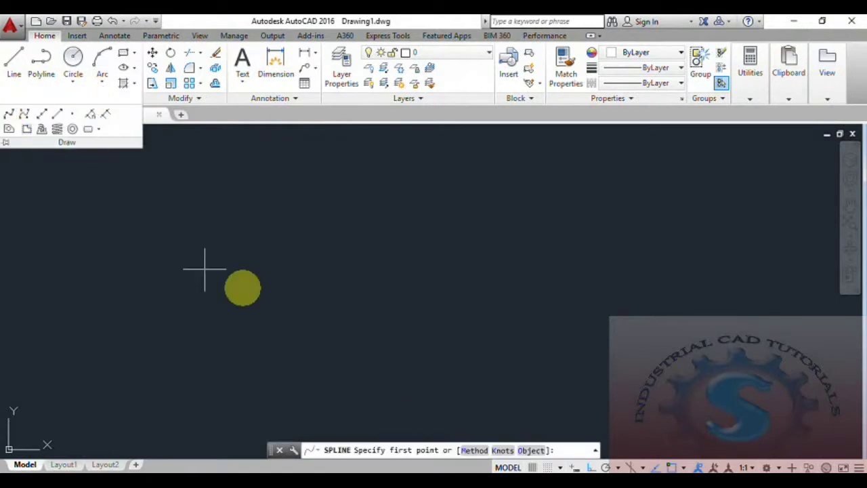
left_click(126, 274)
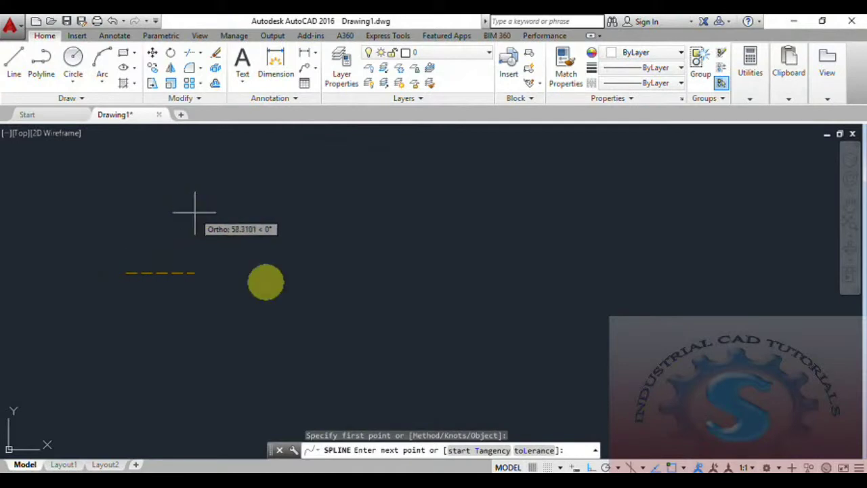
left_click(590, 467)
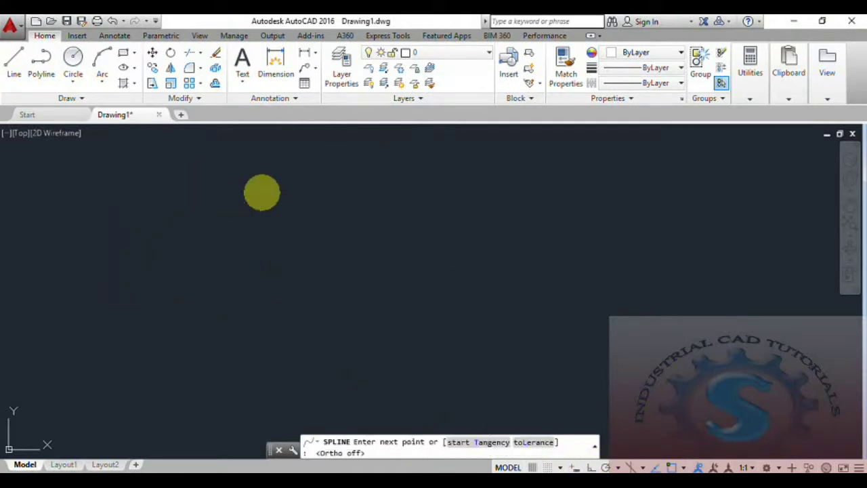
left_click(261, 192)
left_click(341, 258)
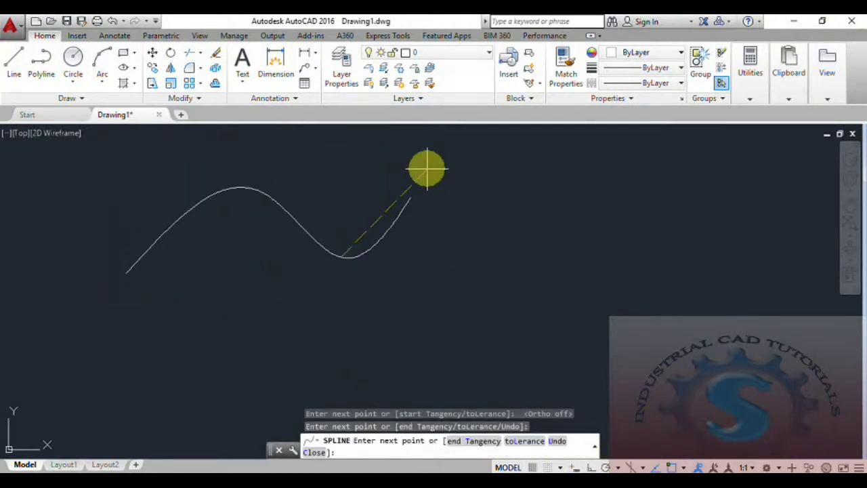
left_click(427, 168)
- Extend the spline to the right, loop it back and end it near the lower left
left_click(568, 206)
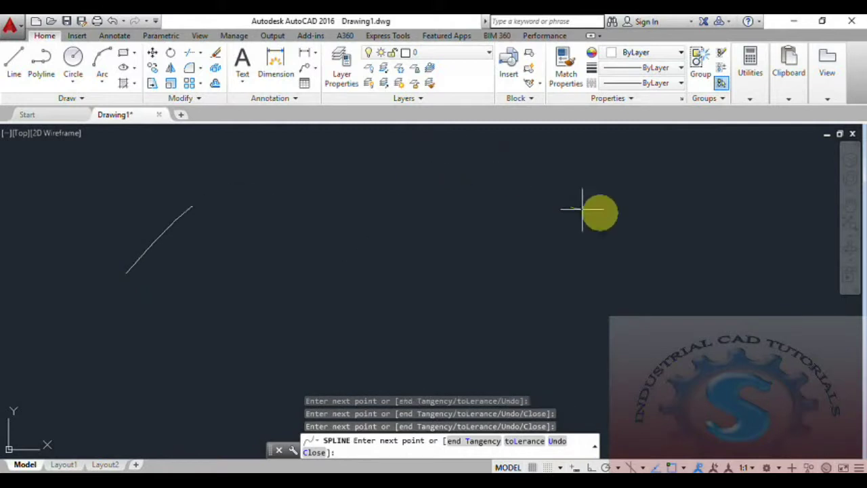
left_click(666, 163)
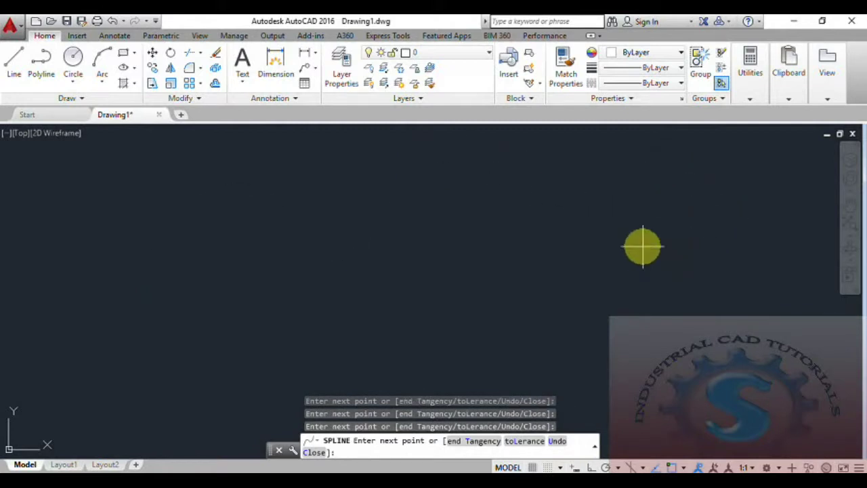
left_click(685, 314)
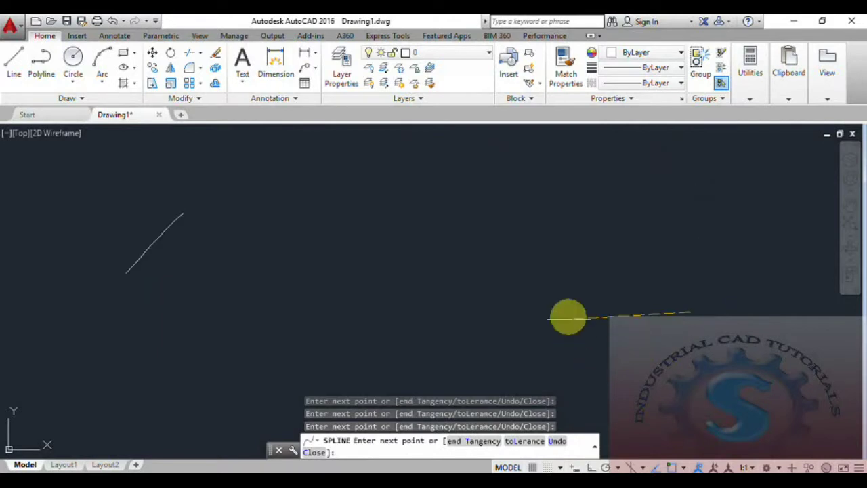
left_click(565, 304)
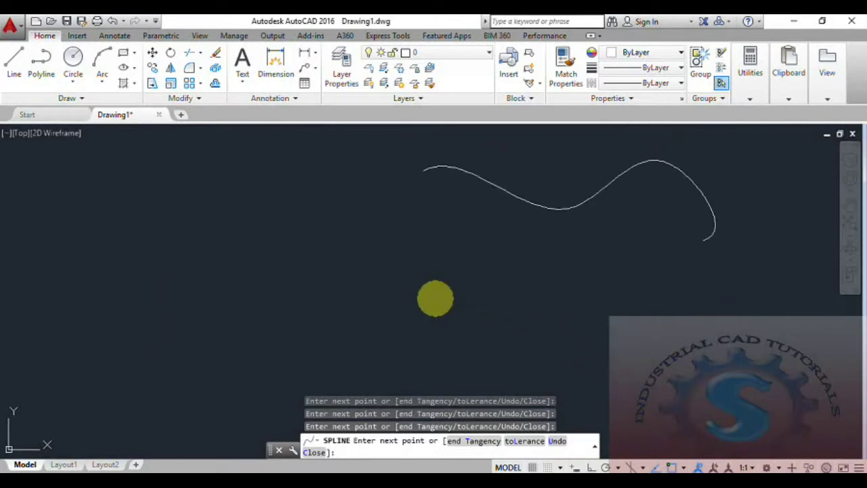
left_click(282, 306)
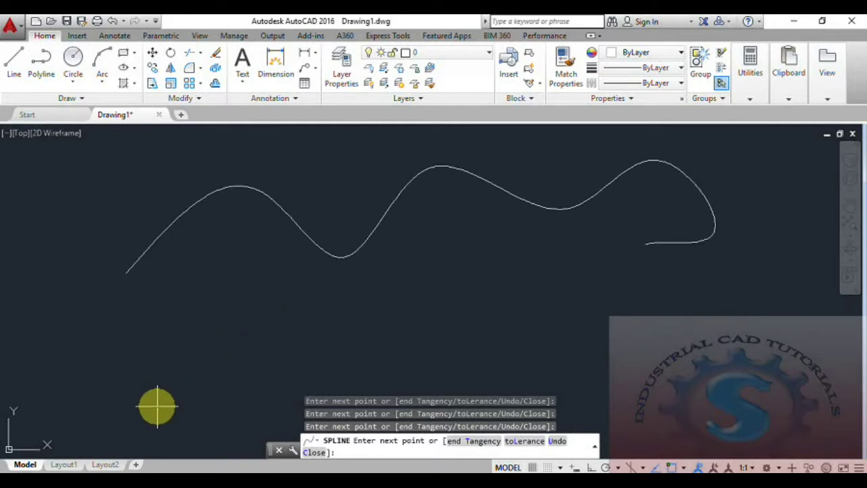
left_click(157, 406)
key("Return")
key("Return")
key("Return")
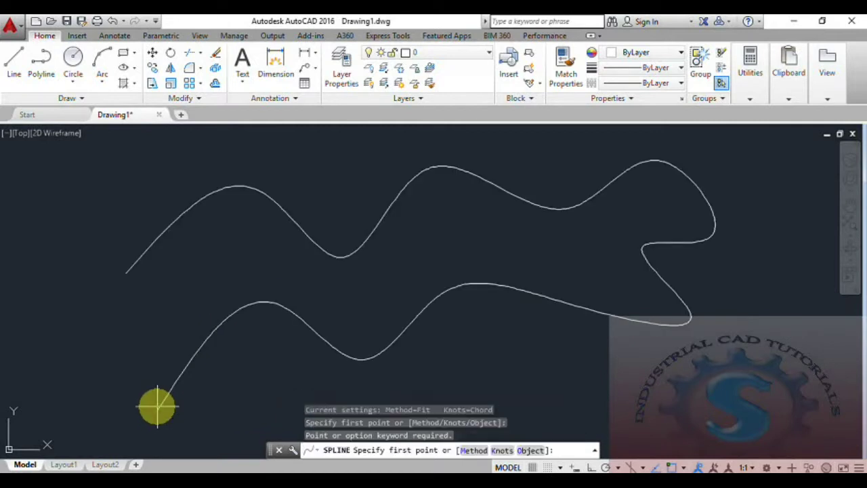
scroll(351, 239, "down", 3)
scroll(393, 281, "up", 3)
middle_click_drag(407, 302, 486, 274)
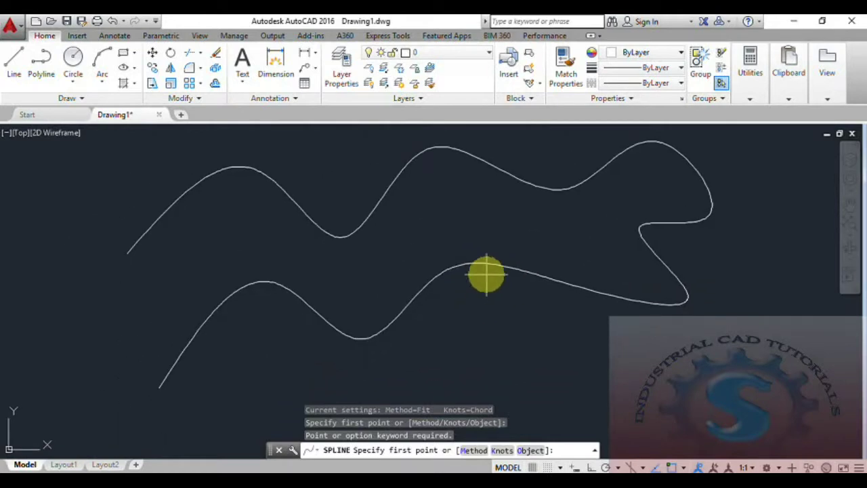
left_click(524, 343)
key("Escape")
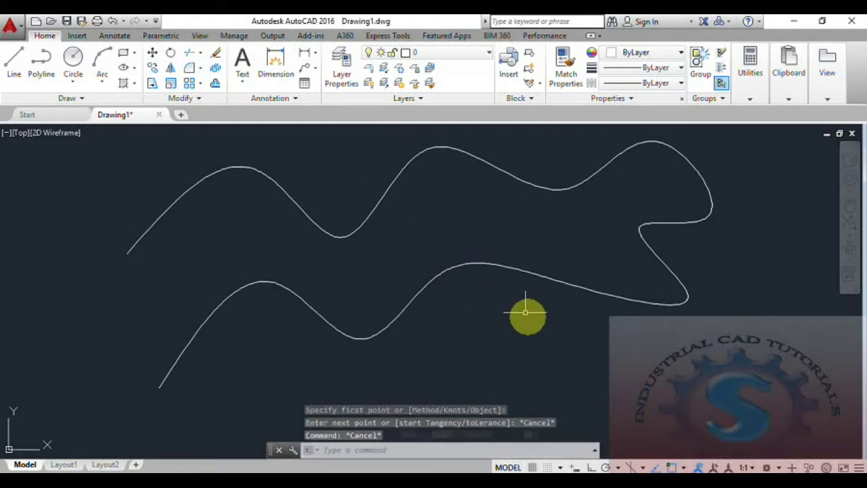
left_click(540, 335)
left_click(257, 166)
middle_click_drag(349, 271, 383, 278)
scroll(384, 275, "down", 2)
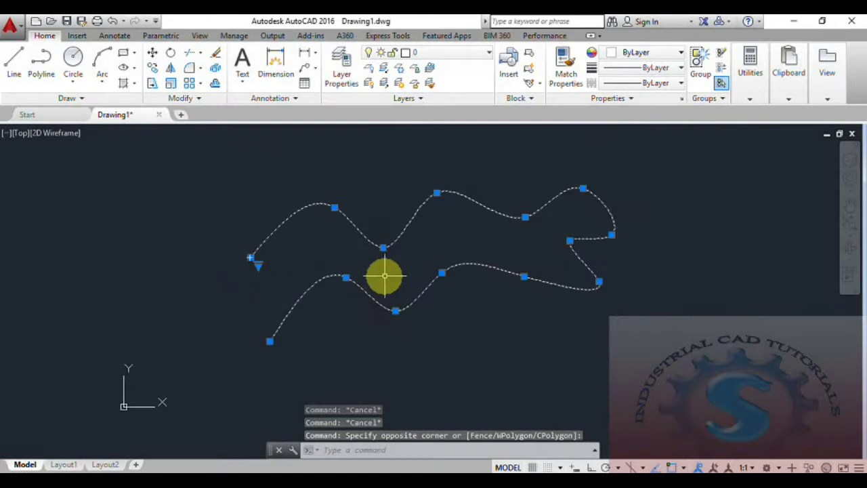
scroll(385, 275, "up", 2)
scroll(382, 276, "down", 2)
scroll(522, 220, "up", 3)
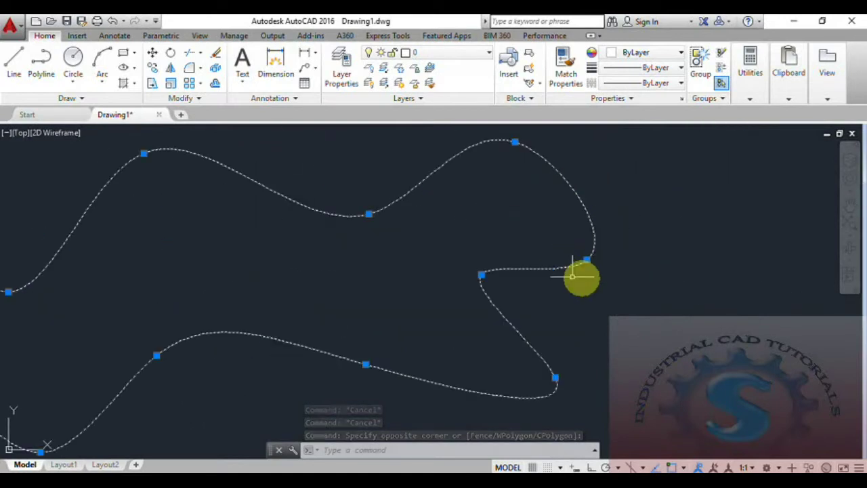
scroll(572, 276, "down", 3)
scroll(435, 273, "up", 5)
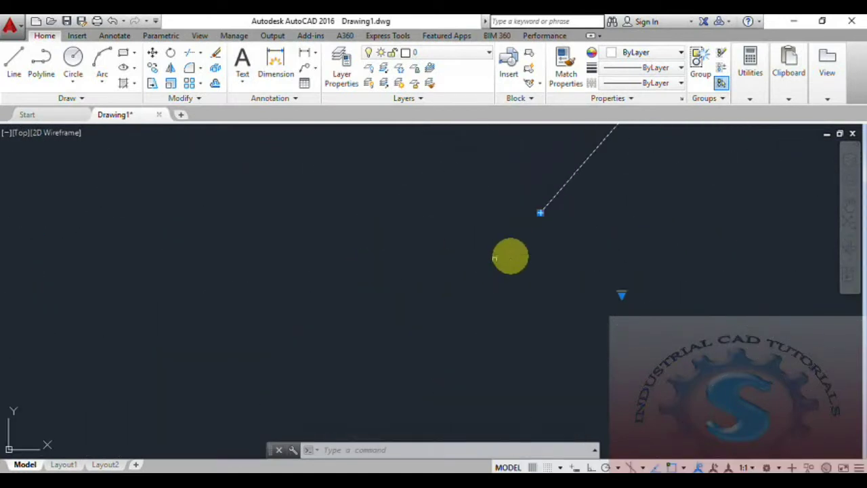
middle_click_drag(511, 257, 189, 263)
scroll(230, 229, "down", 2)
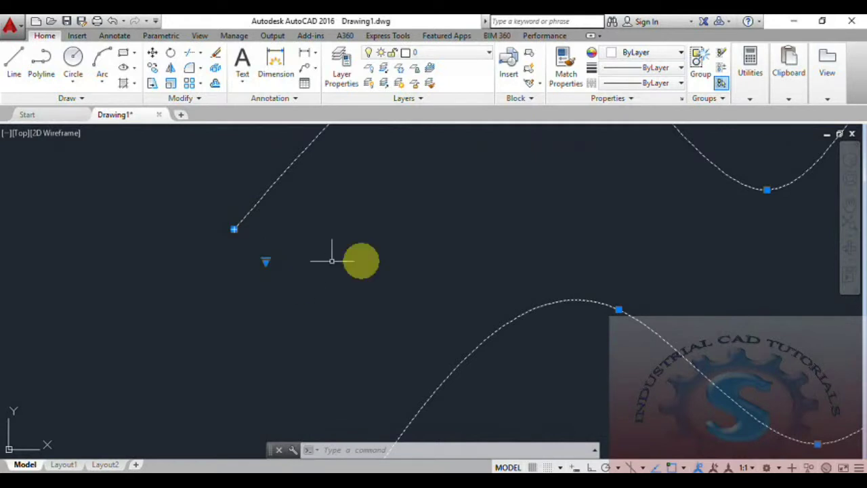
scroll(379, 278, "down", 5)
scroll(305, 278, "up", 4)
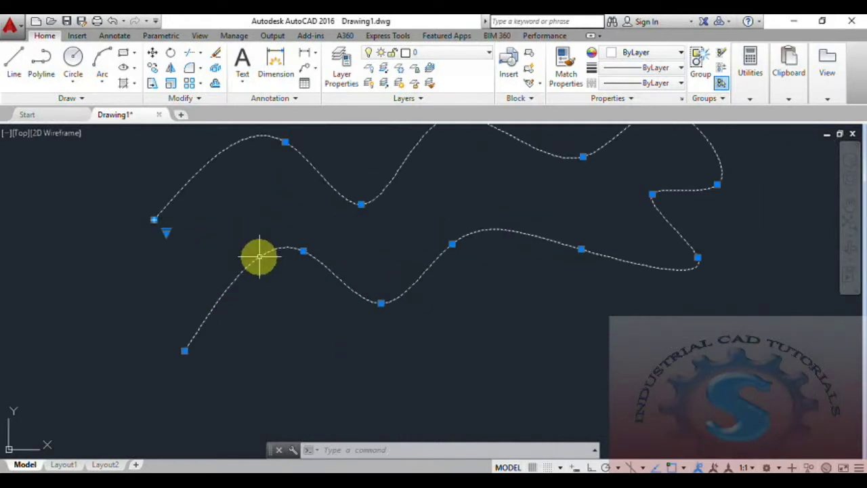
middle_click_drag(267, 268, 273, 279)
key("Escape")
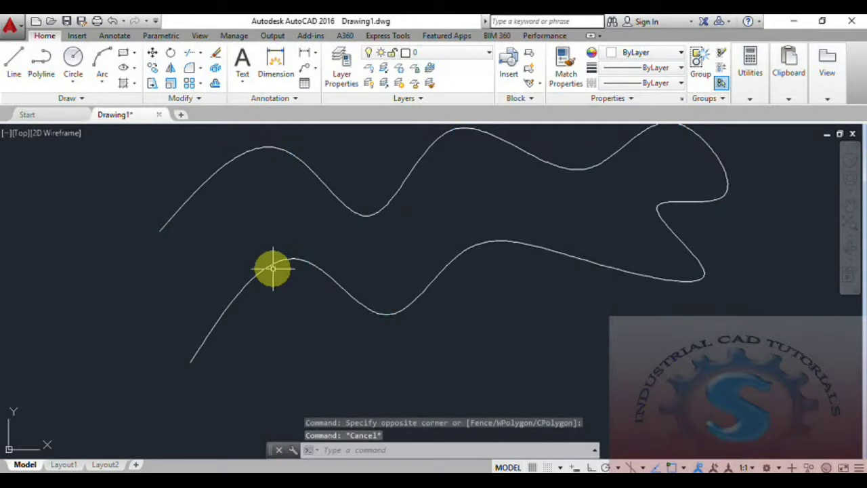
- Apply REVERSE to the wavy spline, then select it to check its flipped direction
left_click(187, 99)
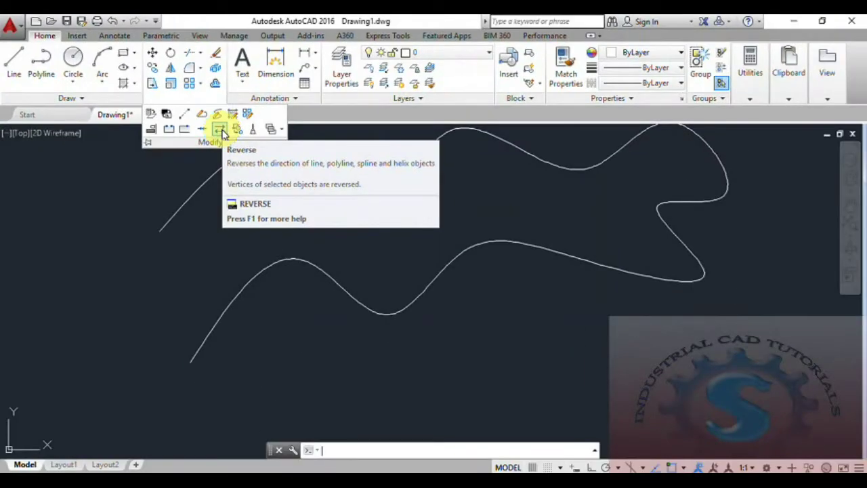
left_click(221, 132)
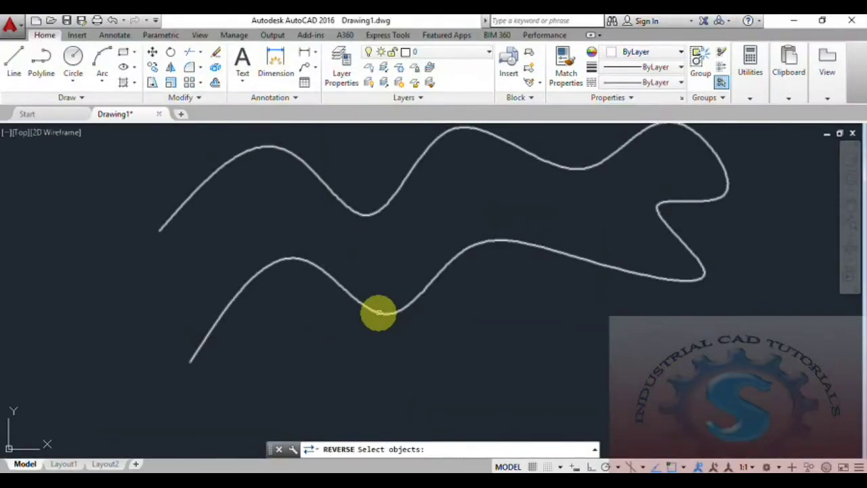
left_click(379, 312)
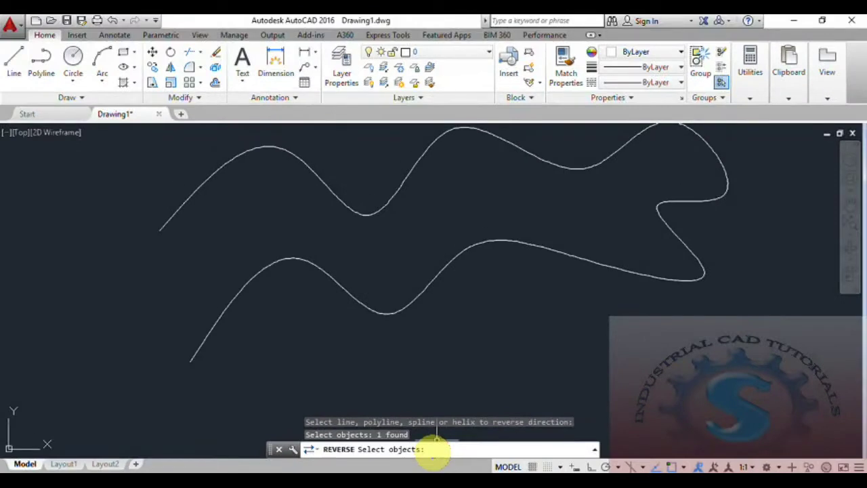
key("Return")
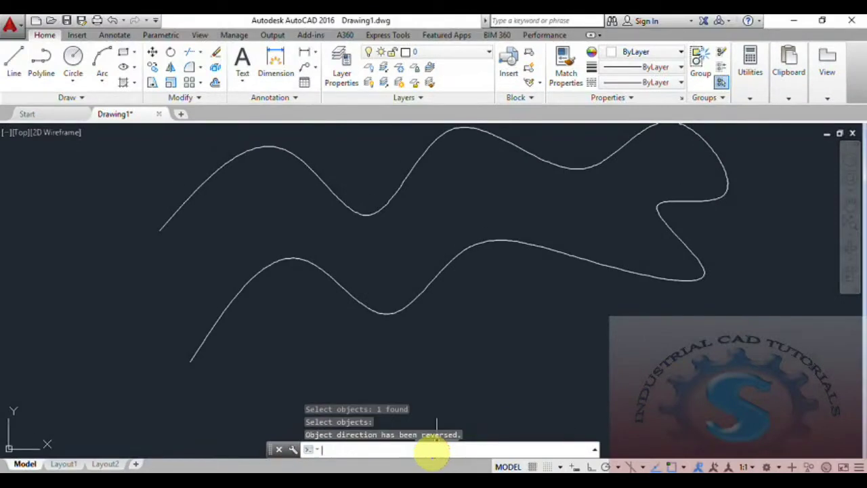
left_click(341, 284)
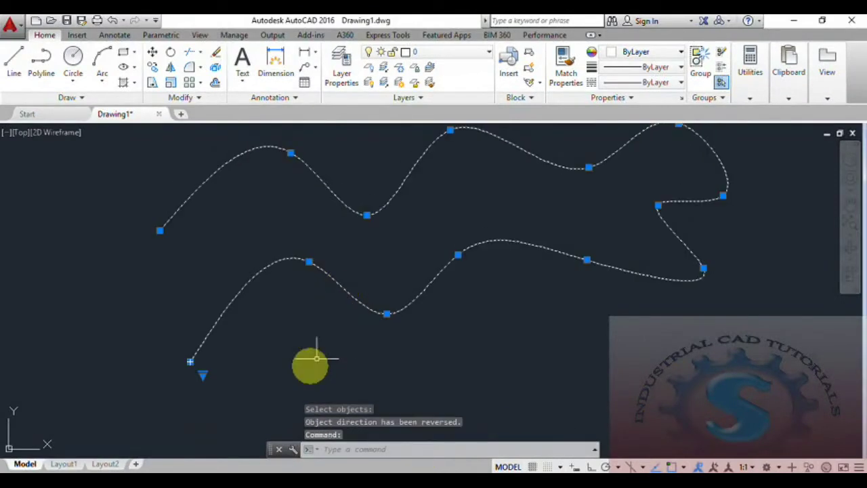
scroll(317, 358, "up", 3)
scroll(267, 294, "down", 5)
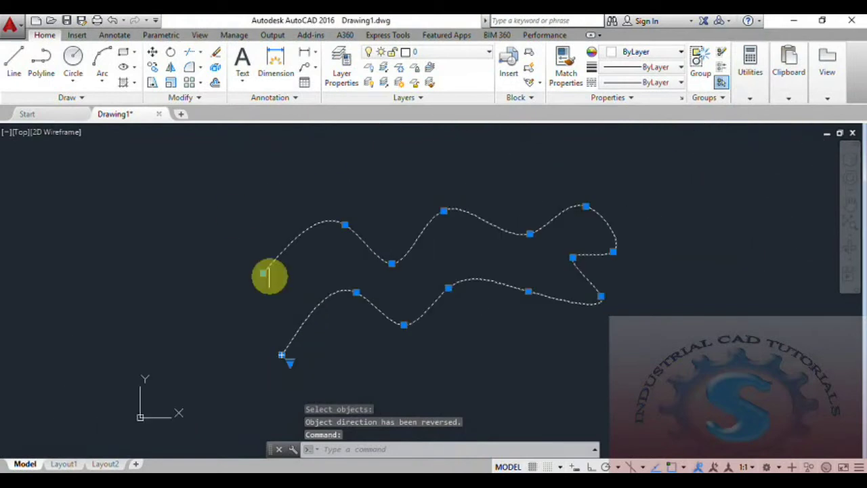
scroll(269, 274, "up", 5)
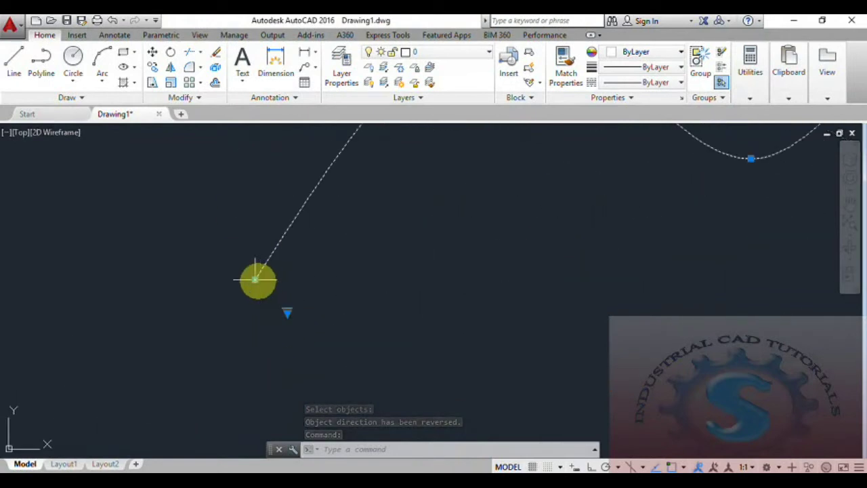
left_click(255, 279)
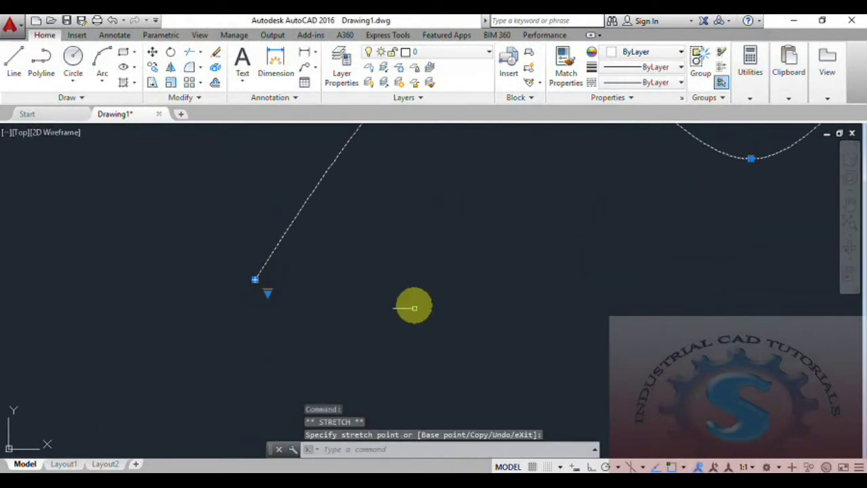
key("Escape")
scroll(350, 334, "down", 5)
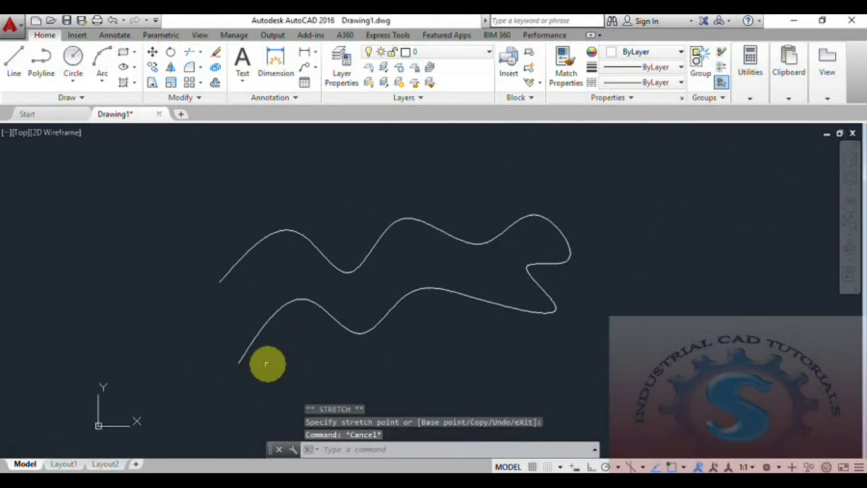
scroll(317, 349, "up", 4)
middle_click_drag(316, 348, 309, 367)
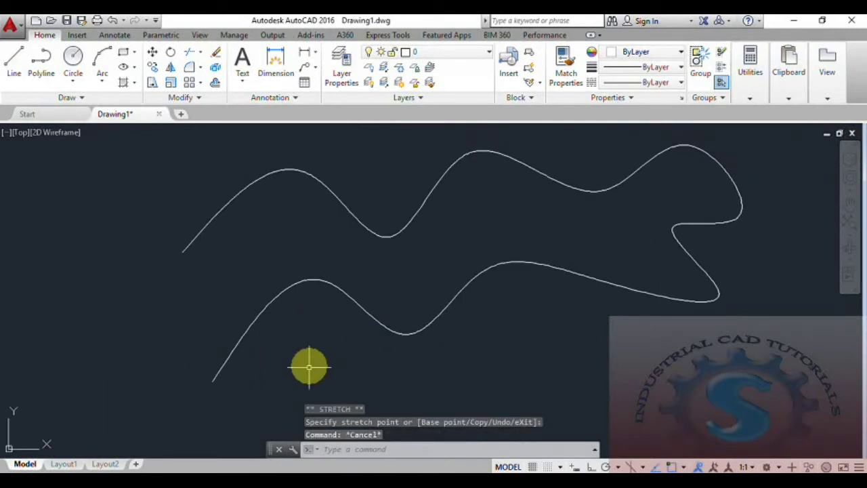
left_click(292, 292)
key("Escape")
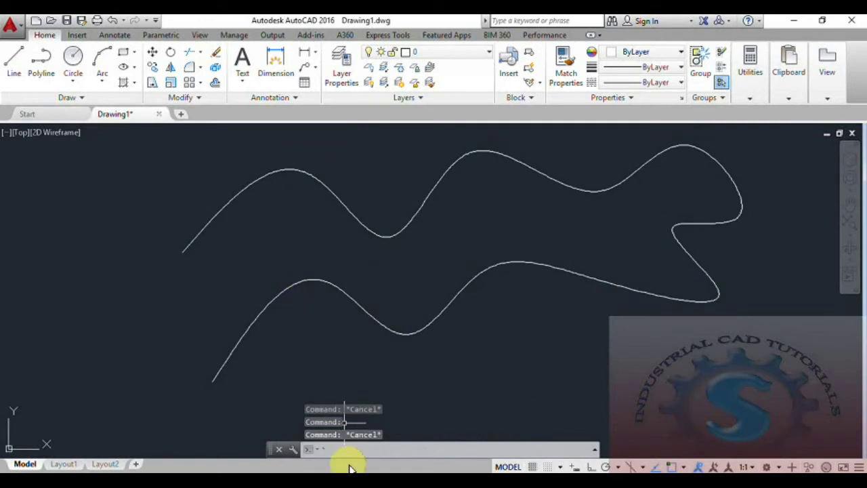
left_click(346, 444)
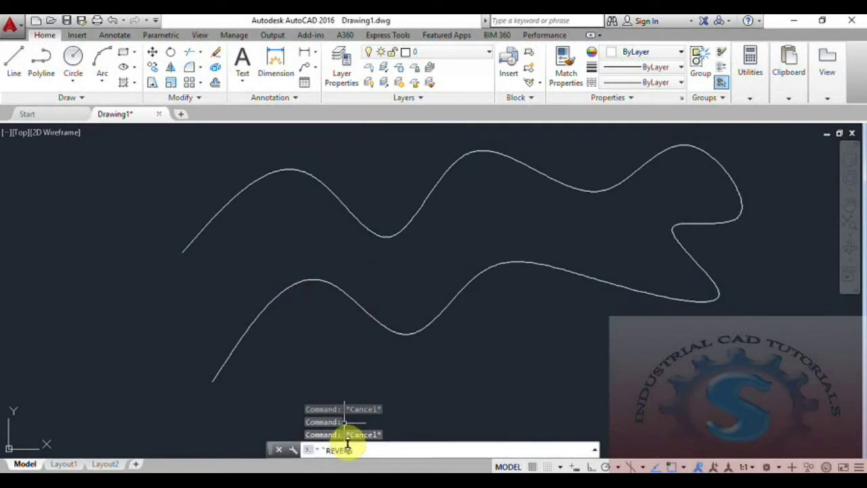
type("REVERSE")
left_click(345, 413)
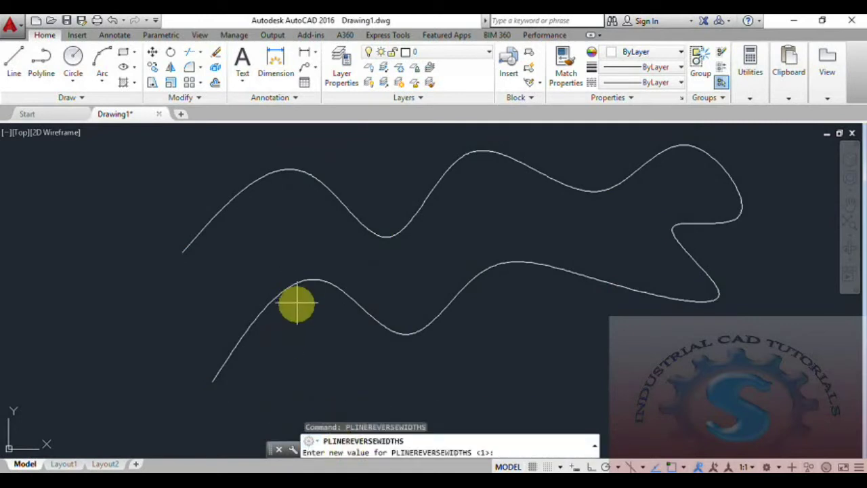
key("Escape")
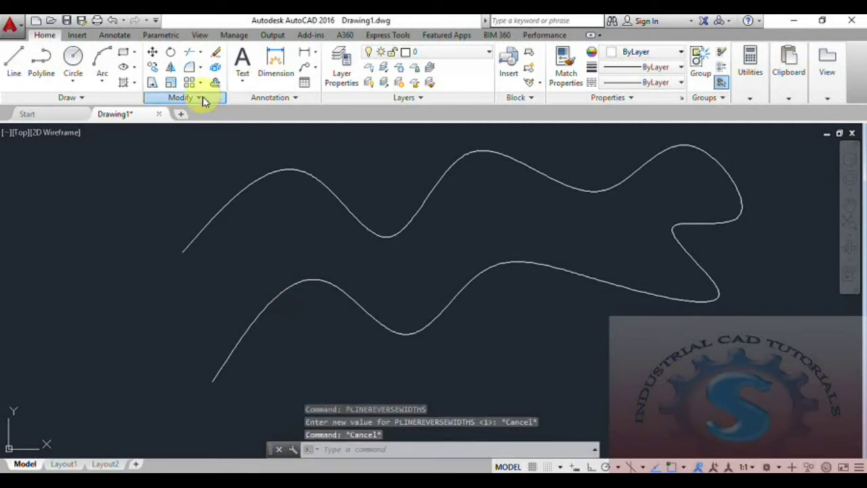